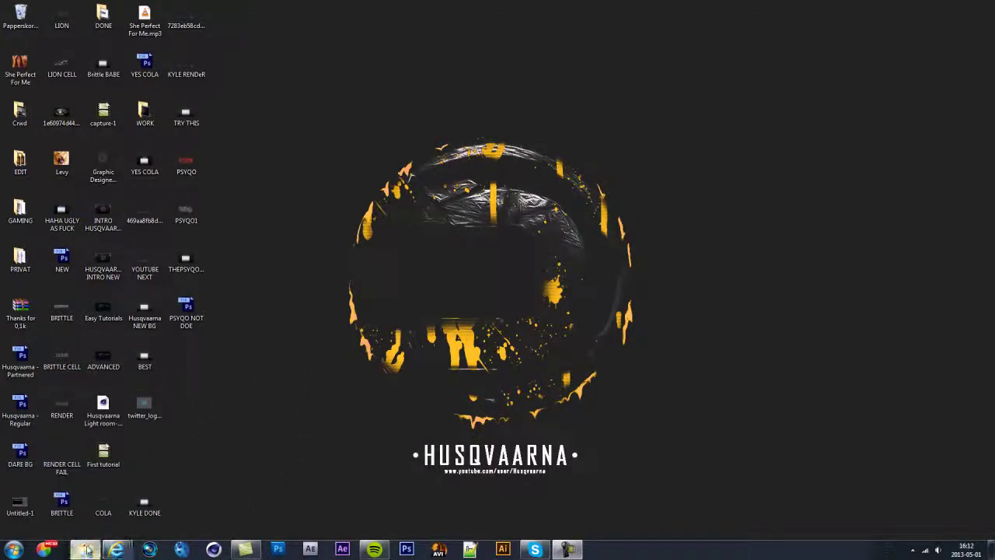
- Bring up the FAZE folder and preview the Faze artist channel image and logo render
click(85, 549)
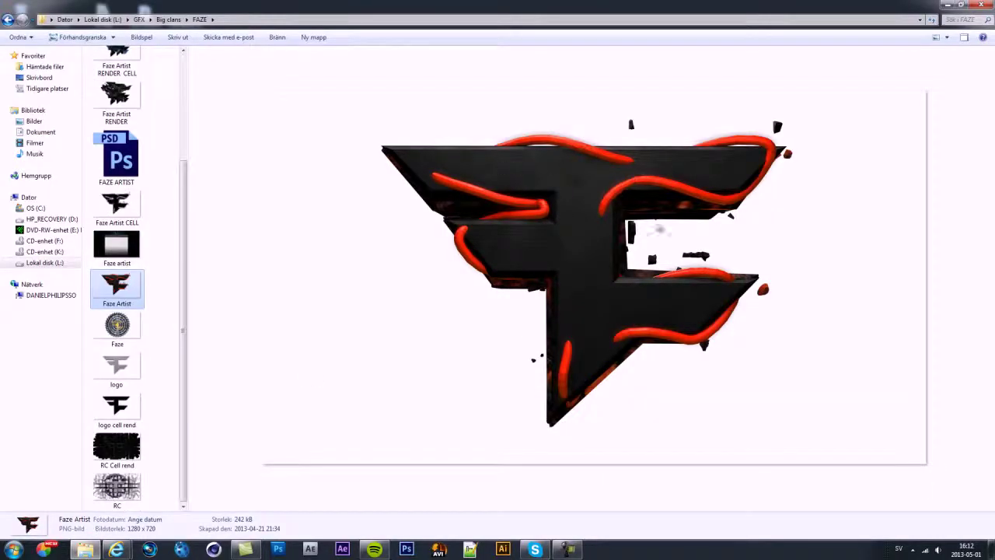
scroll(159, 191, up, 5)
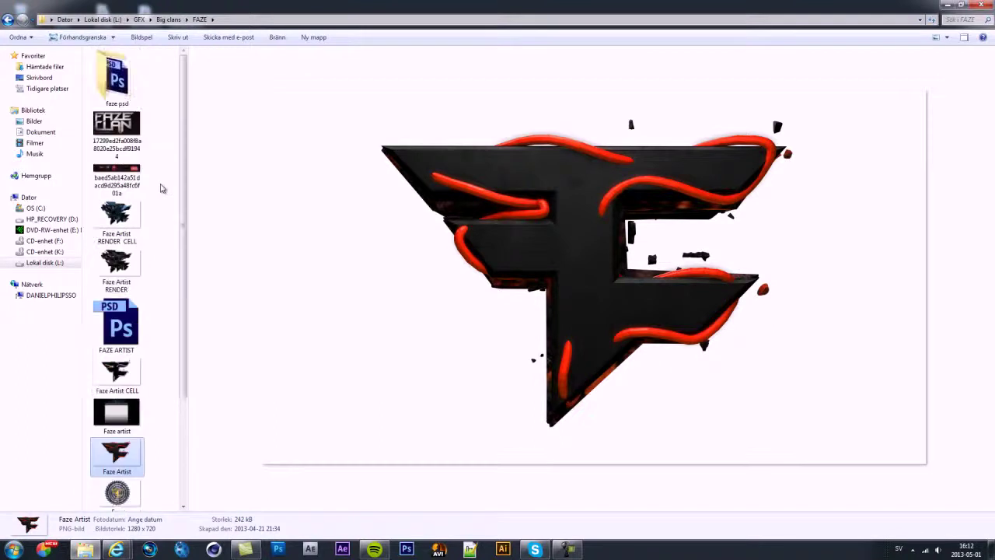
scroll(159, 191, down, 5)
click(123, 251)
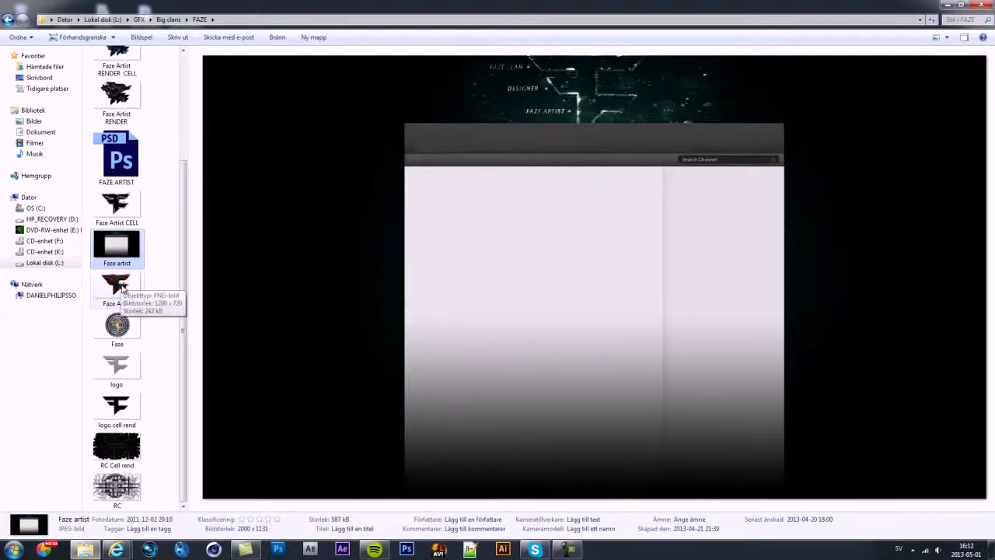
click(122, 286)
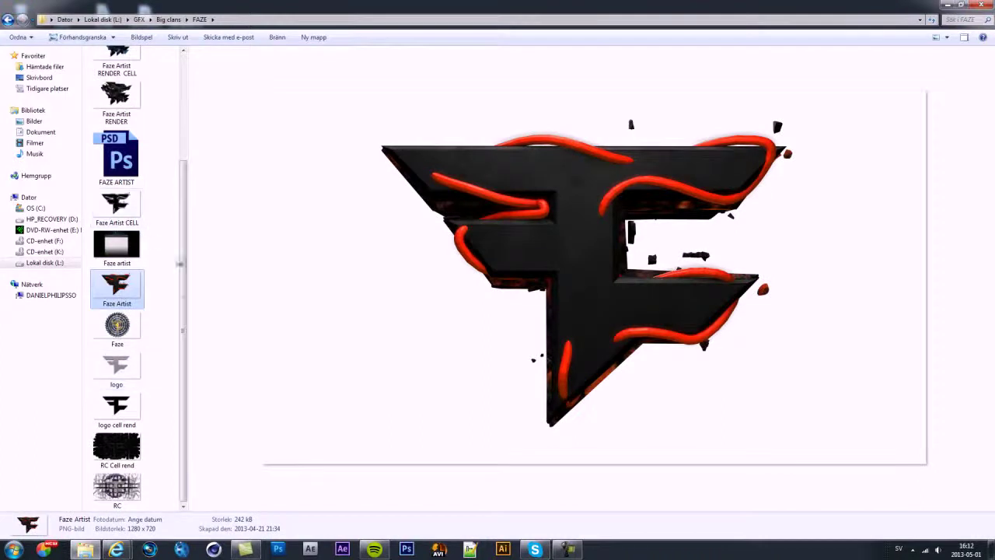
- Open the FAZE ARTIST Photoshop file
scroll(175, 280, up, 3)
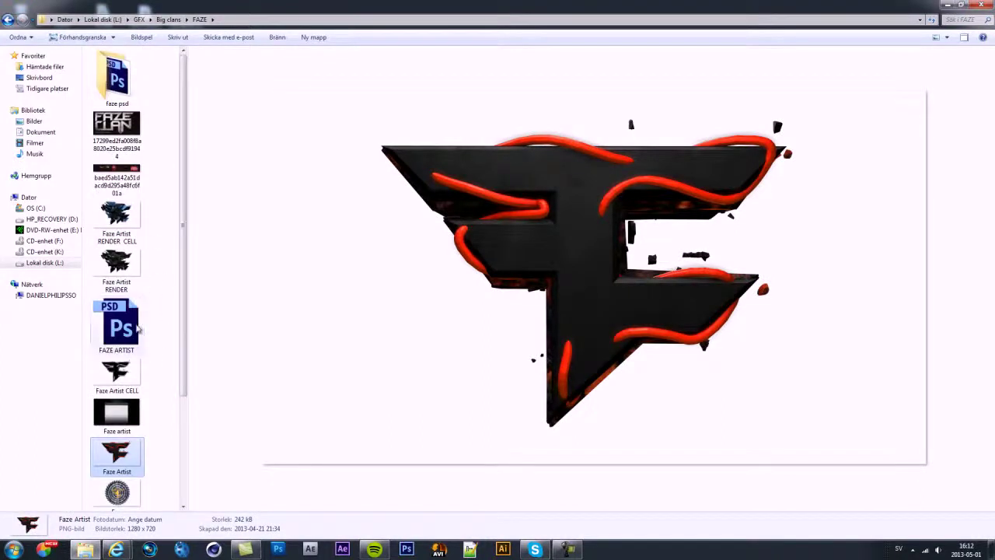
click(136, 330)
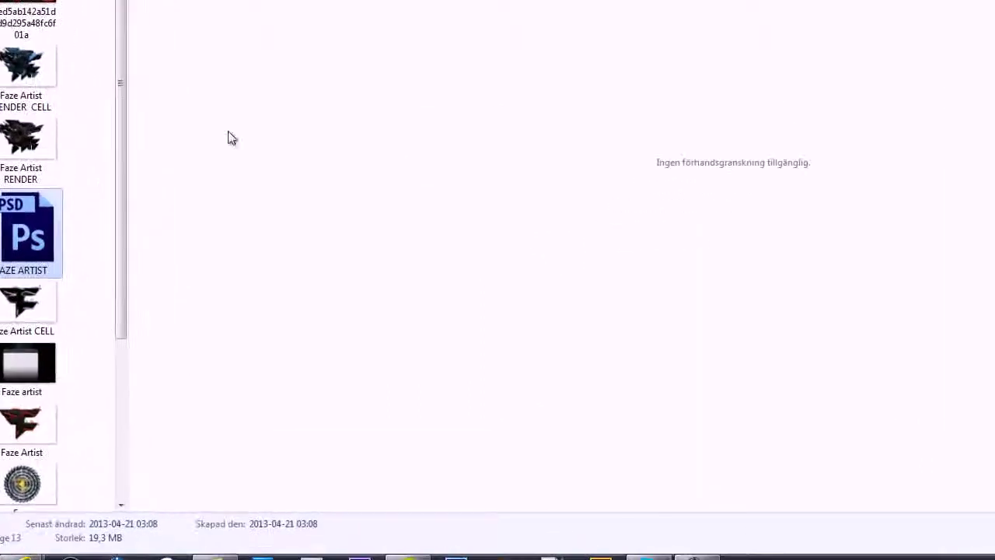
key(Return)
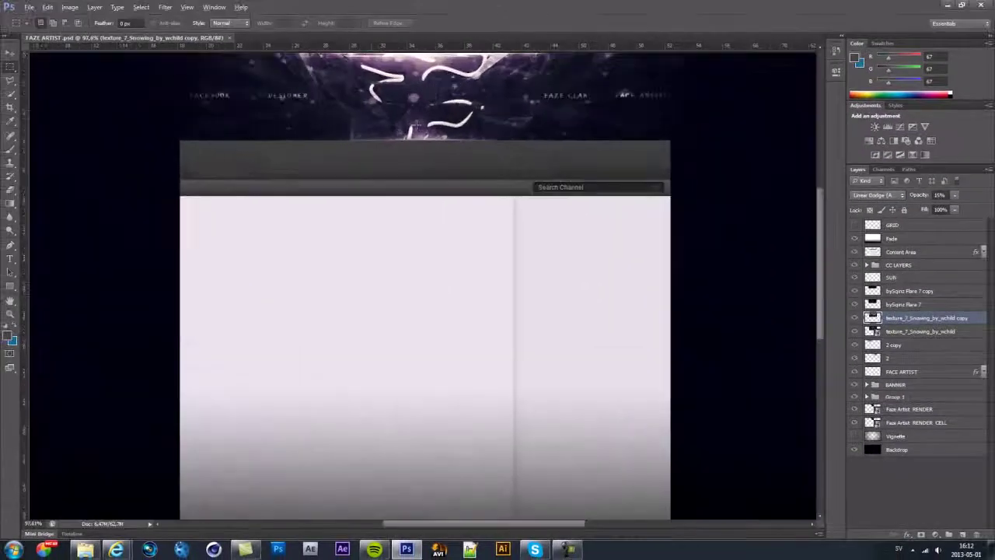
- Zoom in and out around the FAZE ARTIST channel design to review it
scroll(402, 153, up, 3)
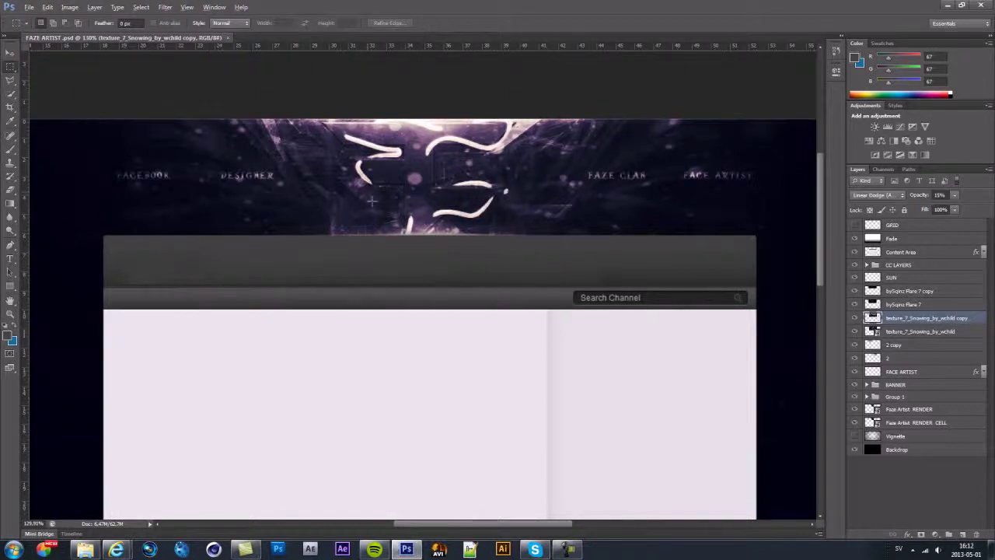
alt+scroll(457, 195, down, 3)
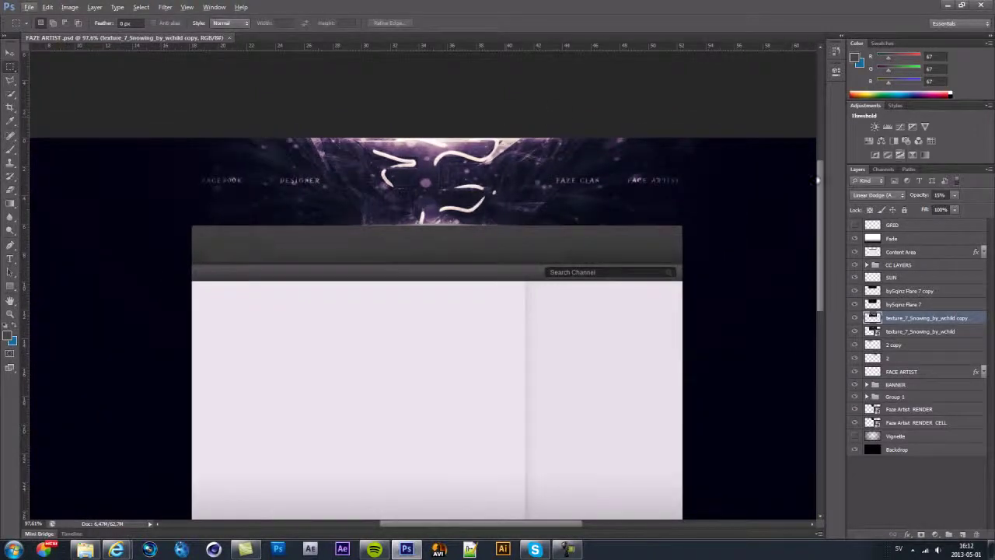
alt+scroll(497, 210, down, 3)
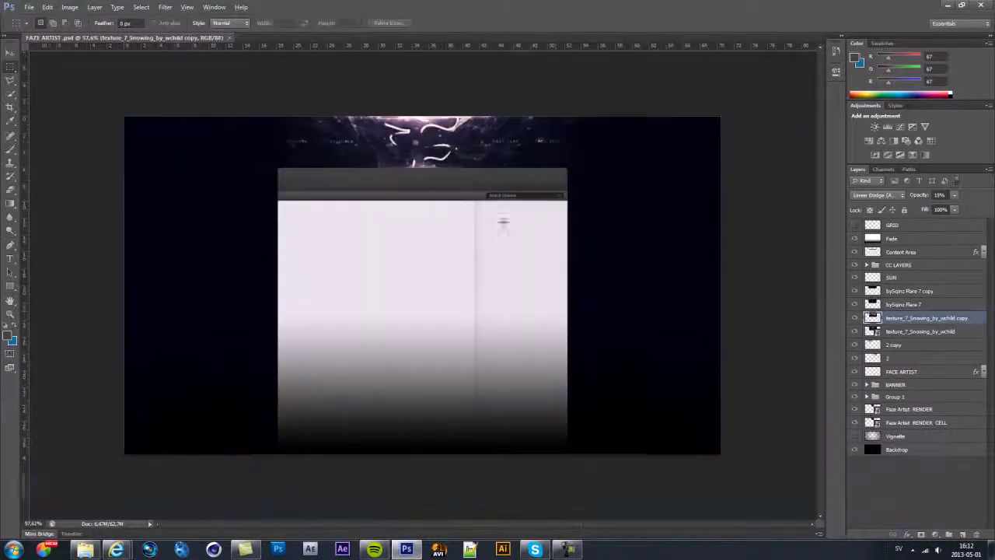
alt+scroll(459, 233, up, 2)
alt+scroll(420, 292, up, 1)
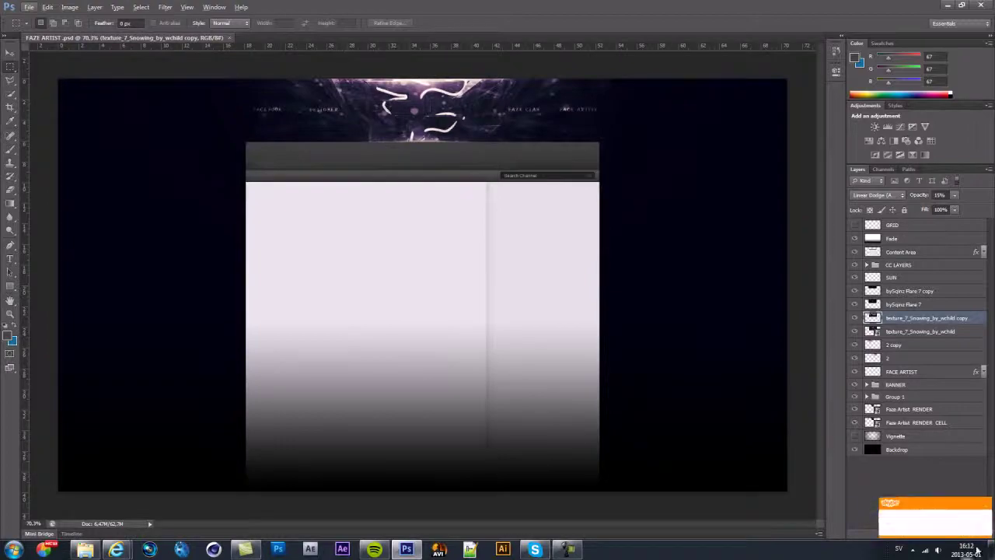
- From the desktop, open the Husqvaarna Light room-materials scene in Cinema 4D
key(super+d)
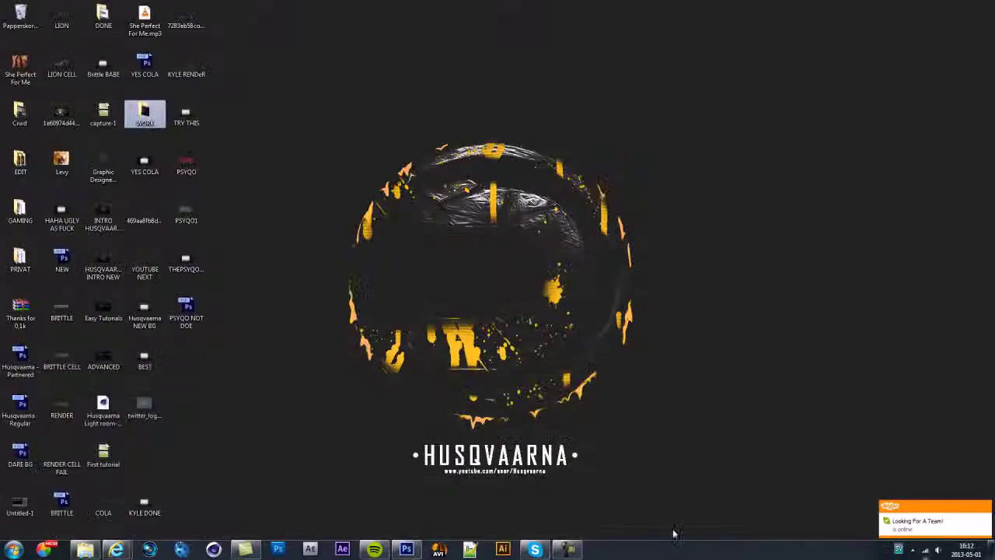
click(113, 421)
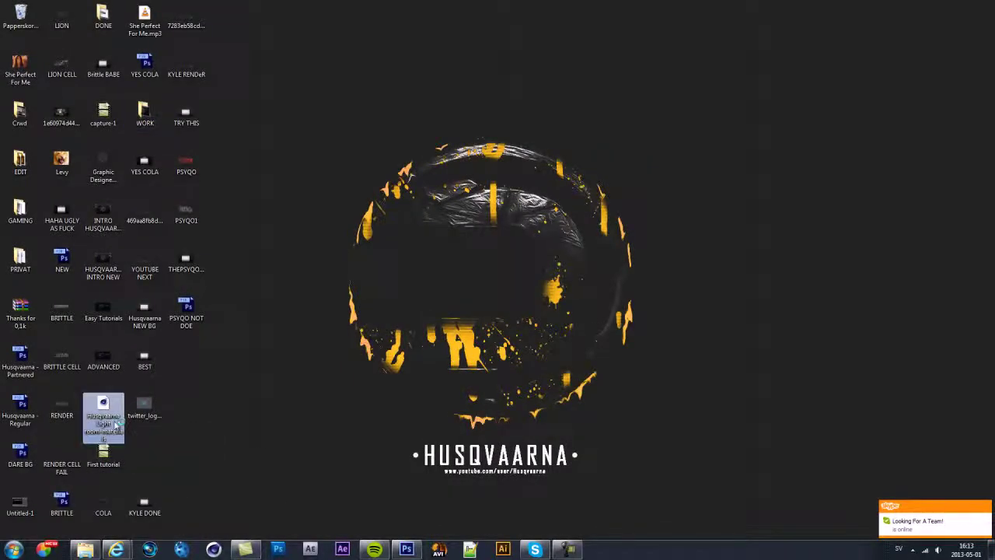
double_click(114, 423)
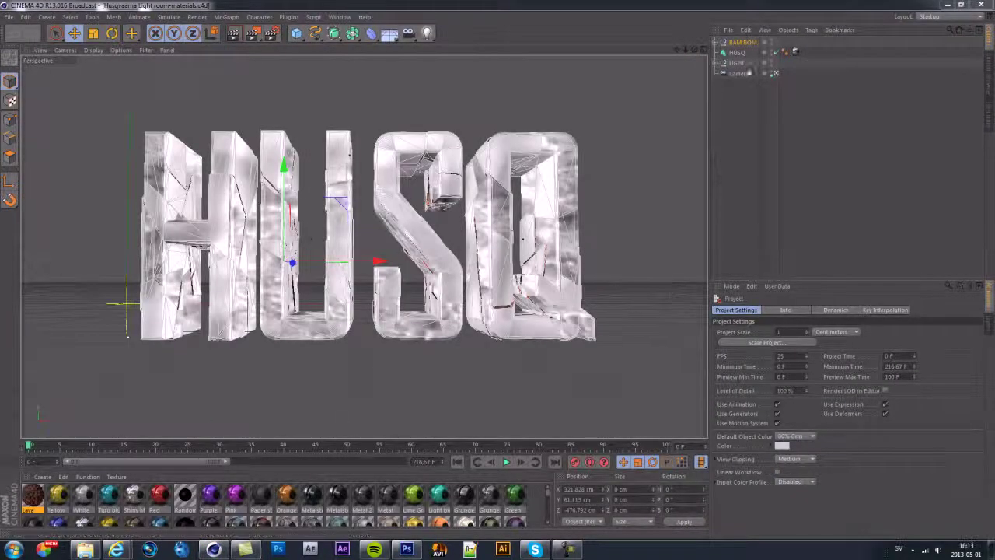
- Delete the HUSQ lettering and BAM BOM objects, keeping only the light and camera
alt+drag(509, 272, 500, 272)
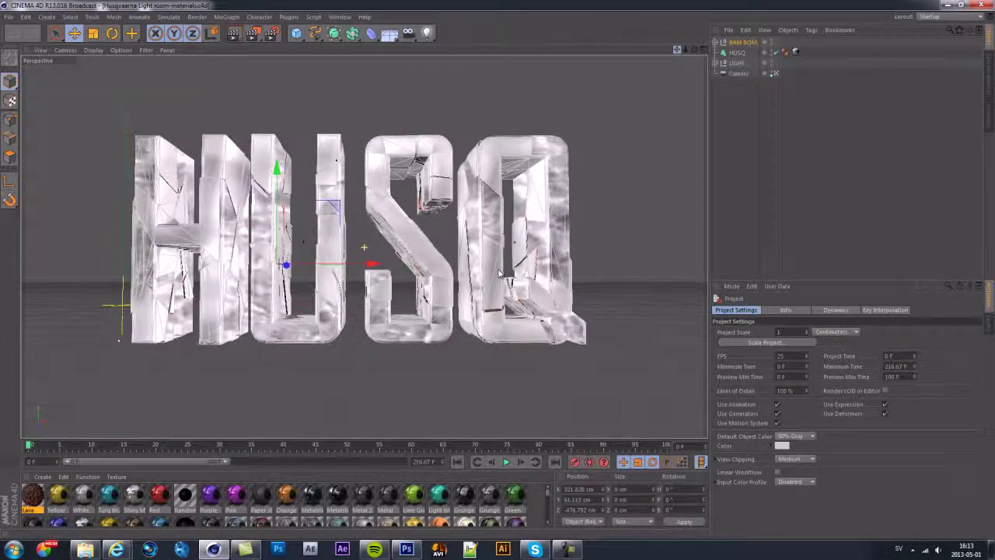
click(746, 52)
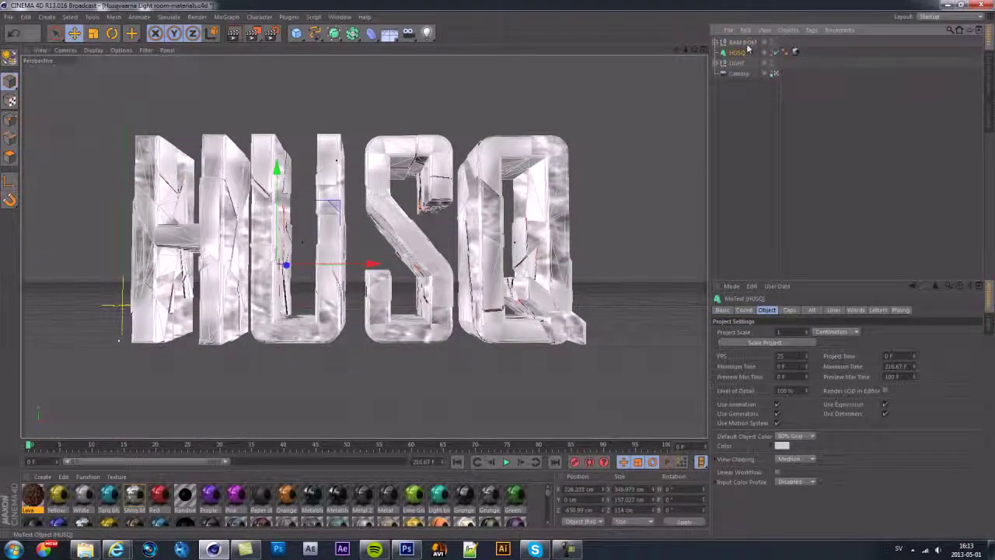
shift+click(750, 42)
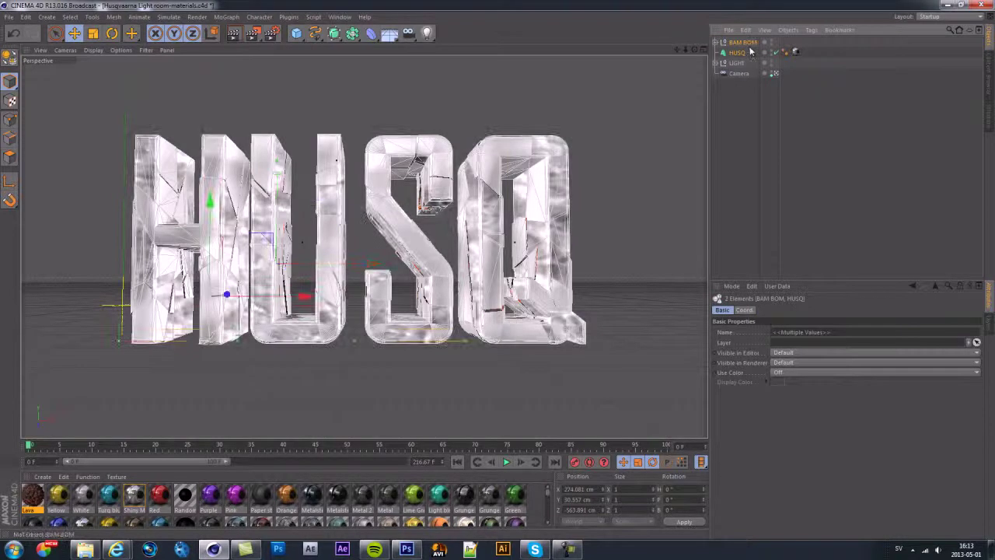
key(Delete)
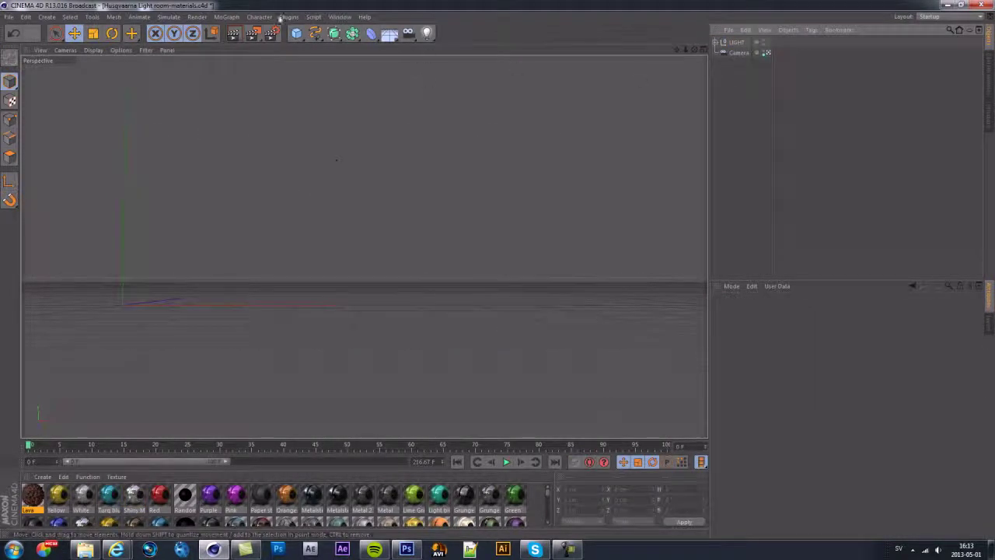
click(288, 16)
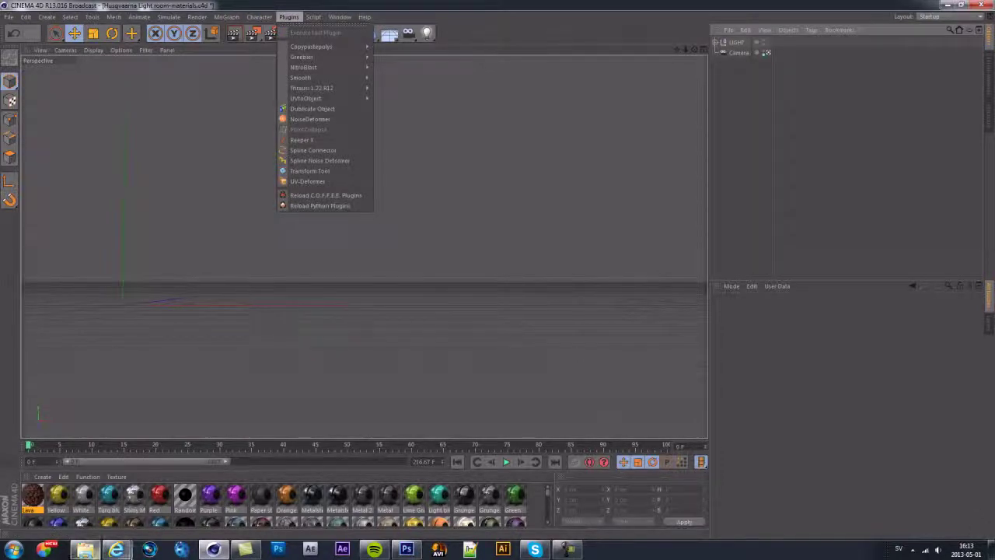
click(84, 549)
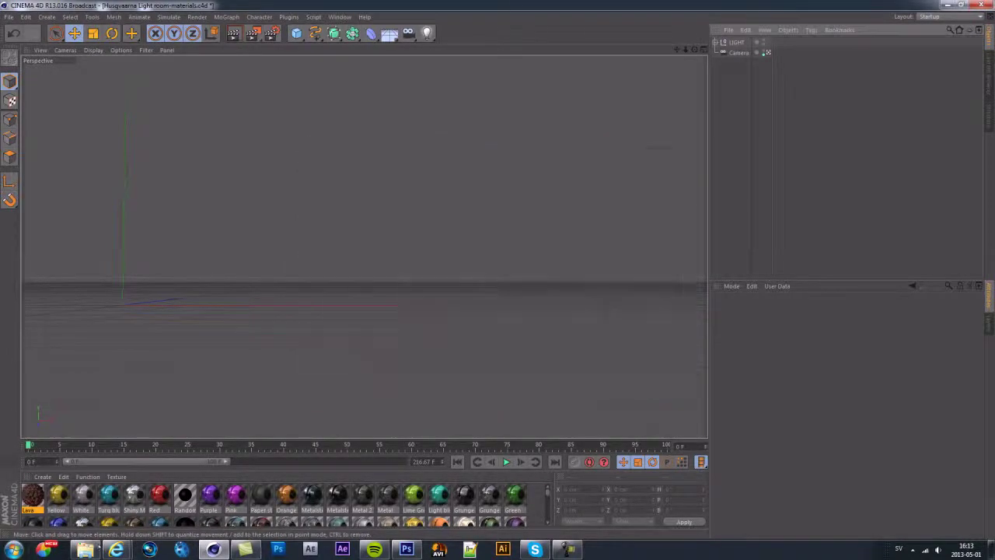
click(86, 549)
click(122, 381)
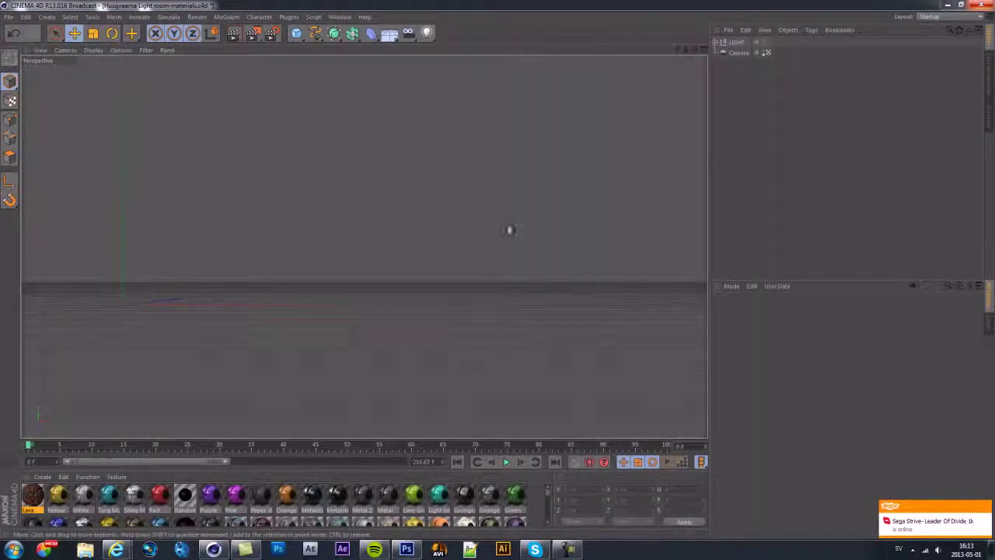
mouse_move(117, 549)
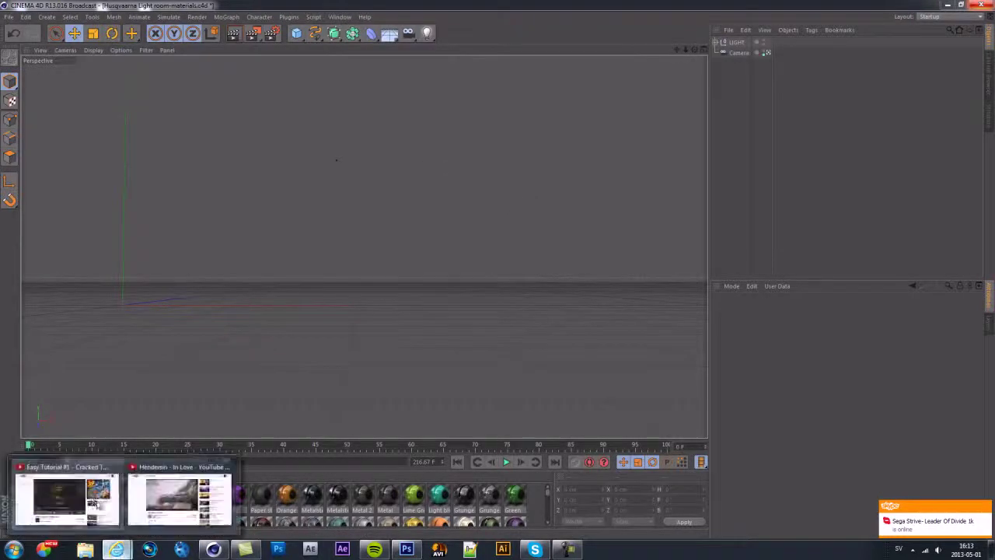
- Zoom into the banner's F logo to 284%, back out to 79%, then return to Cinema 4D
click(406, 549)
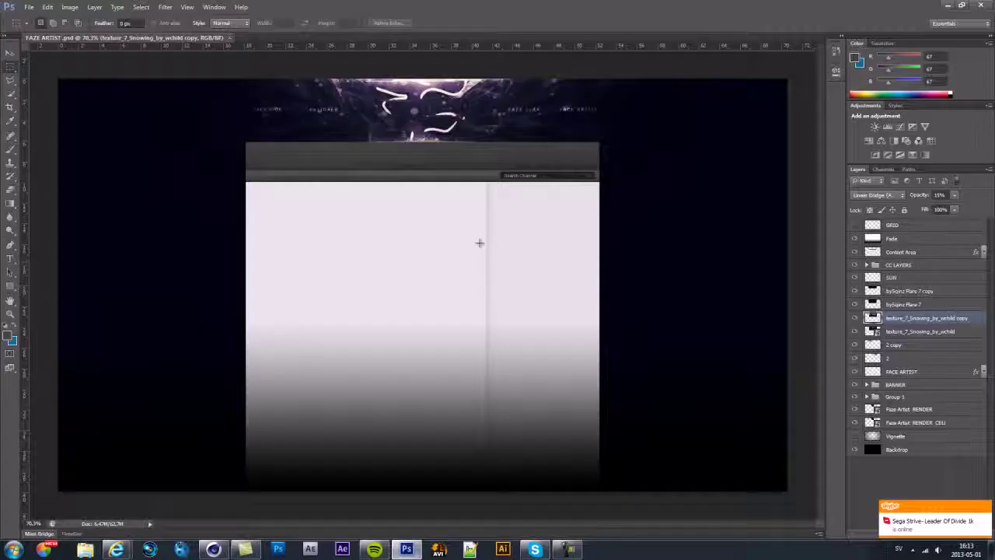
alt+scroll(425, 69, up, 6)
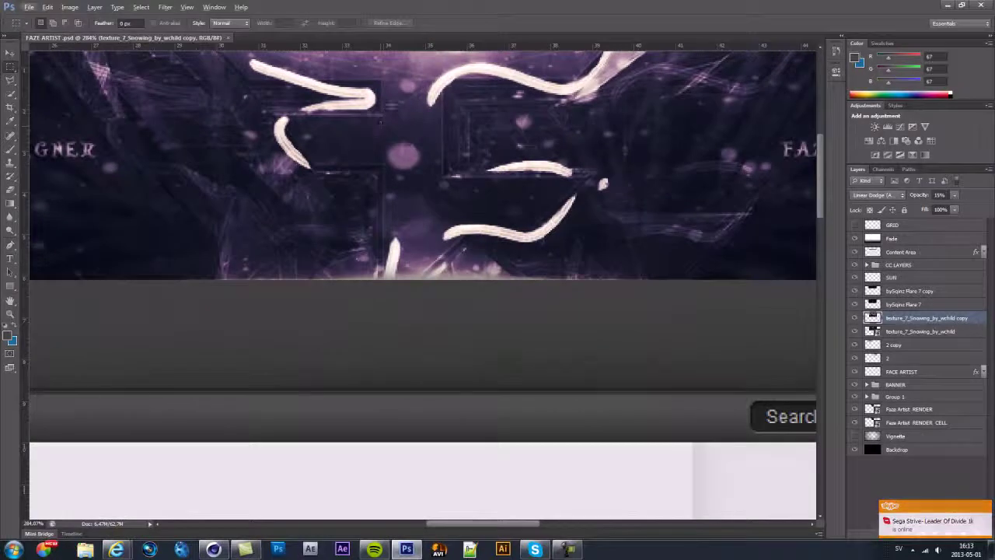
scroll(414, 196, up, 2)
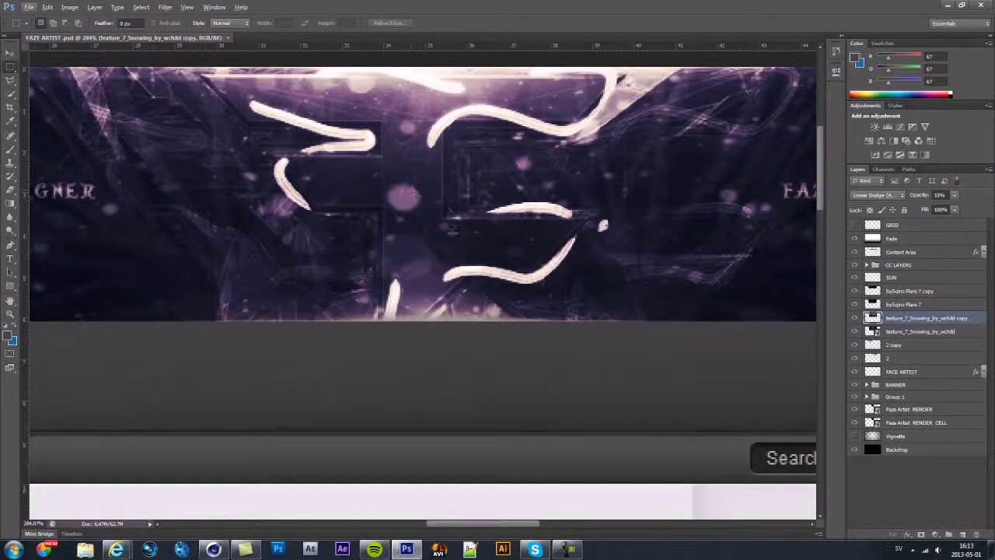
alt+scroll(497, 492, down, 5)
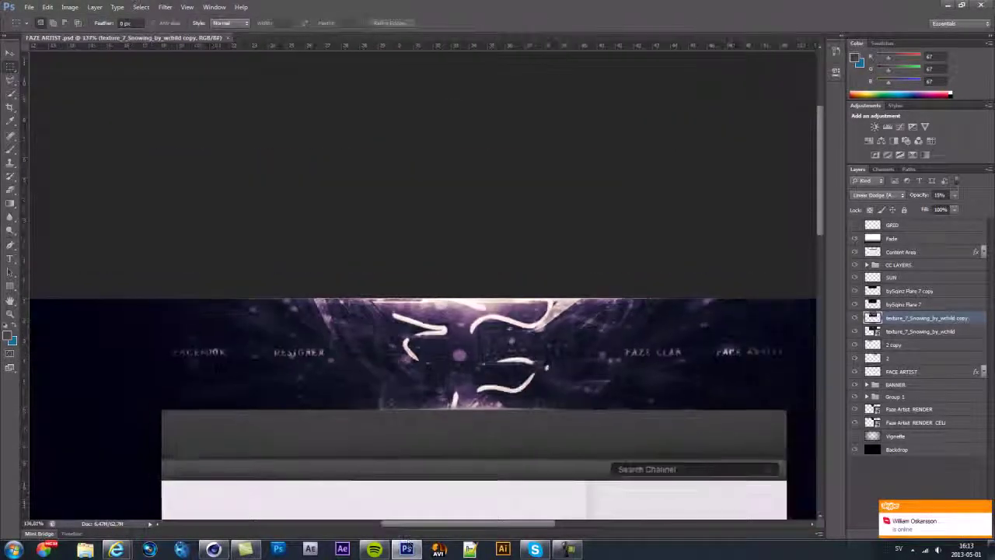
alt+scroll(230, 482, down, 2)
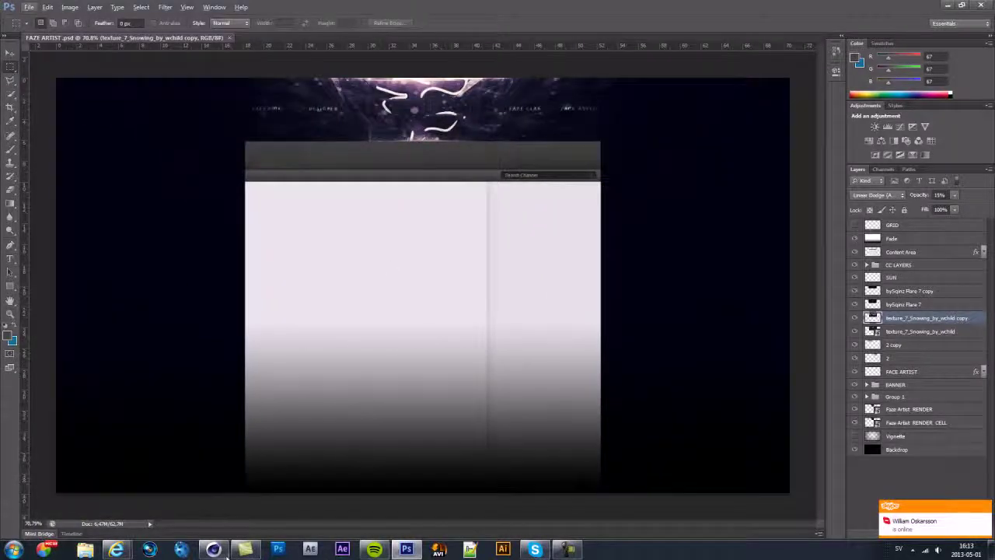
click(224, 553)
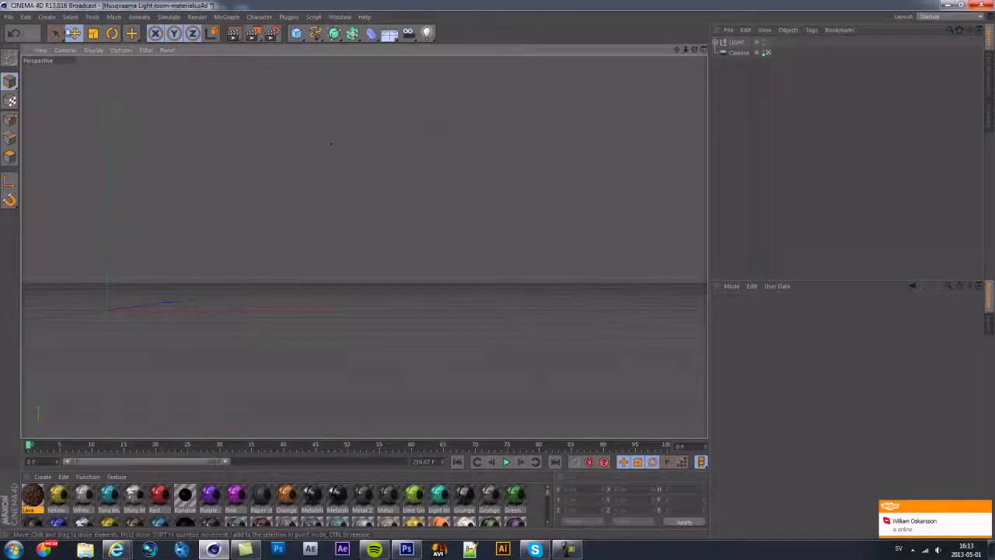
- Merge the FaZe Illustrator file from the ai files folder, then delete the imported spline
click(8, 16)
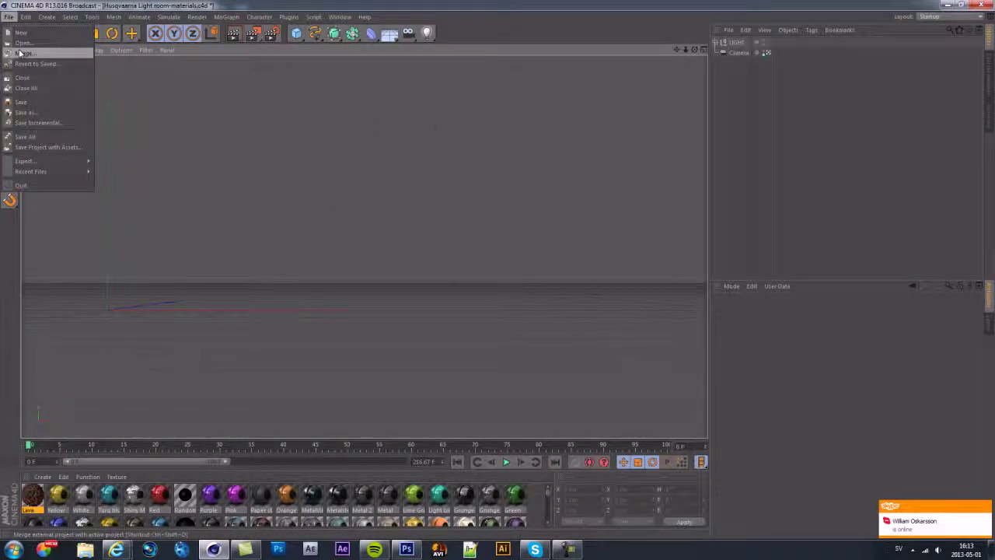
click(26, 54)
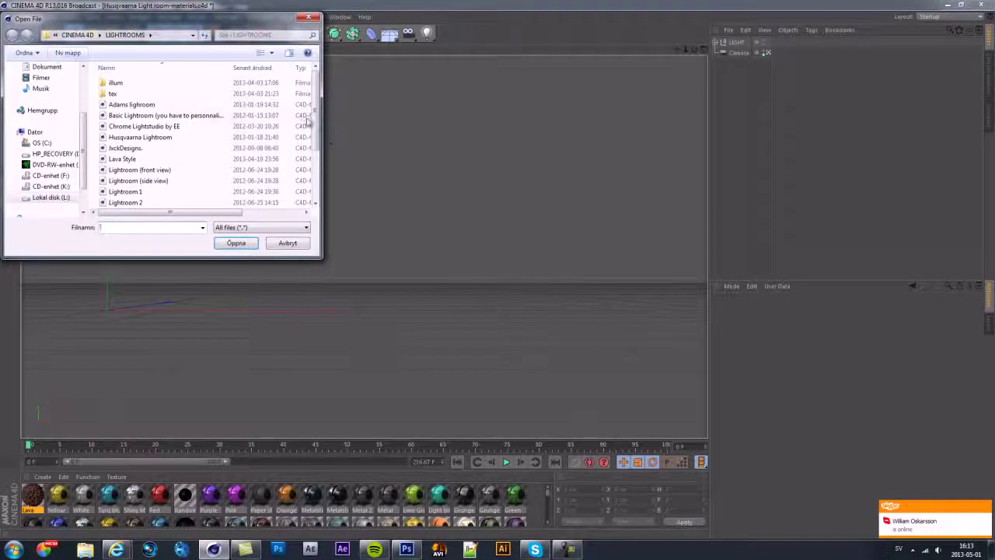
click(77, 34)
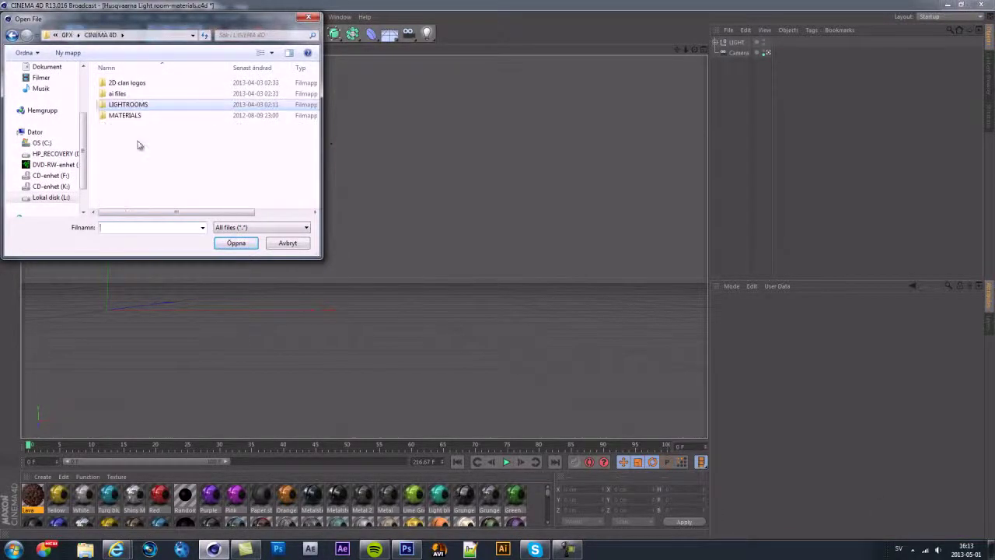
double_click(132, 94)
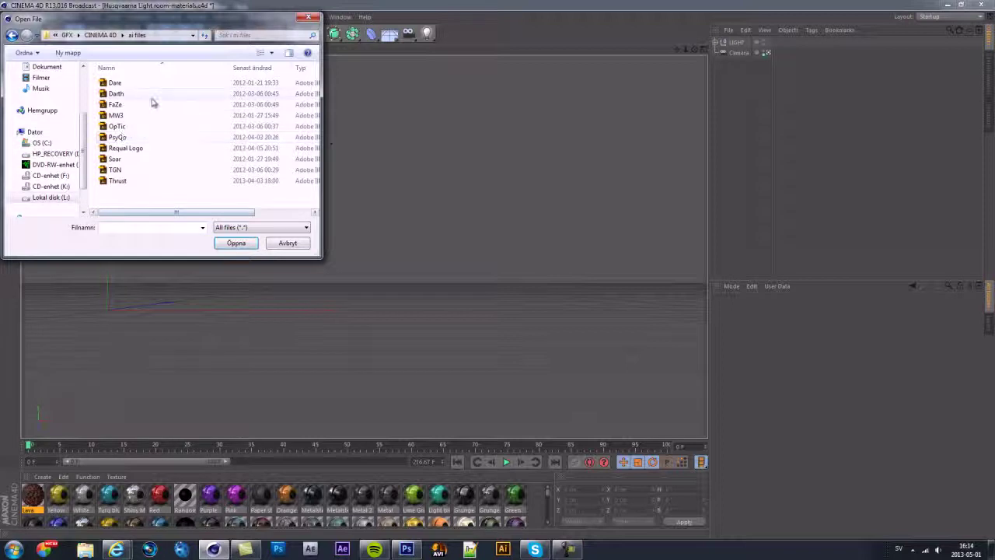
click(131, 105)
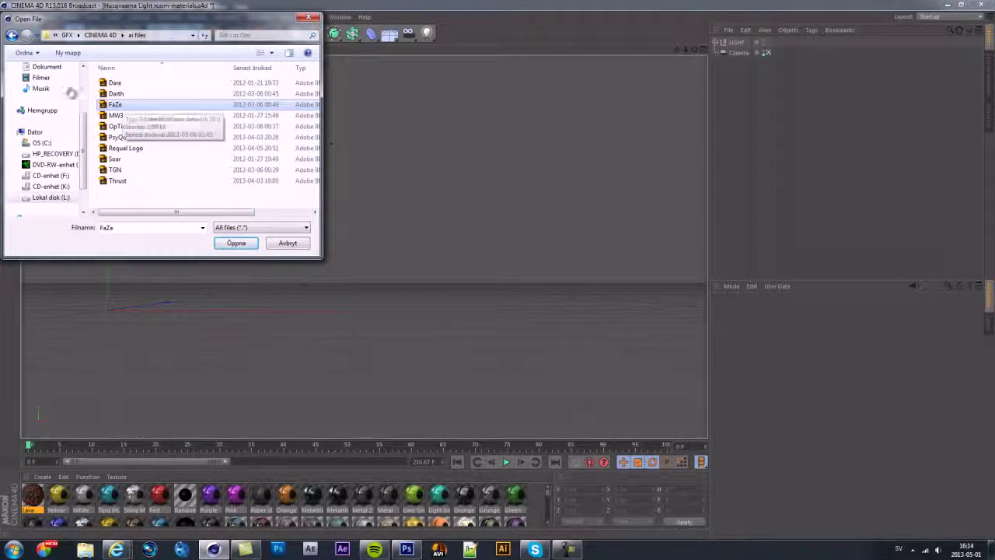
click(235, 243)
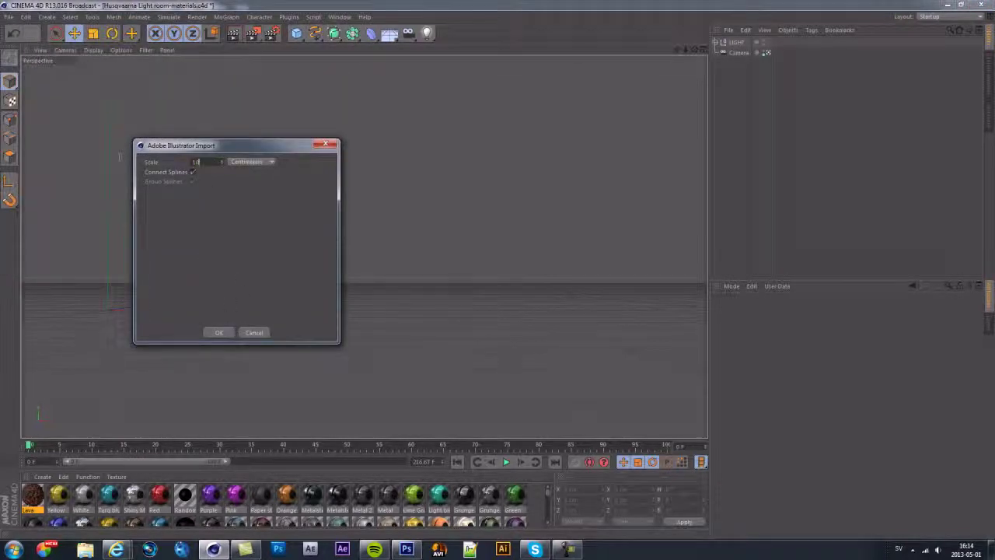
click(219, 332)
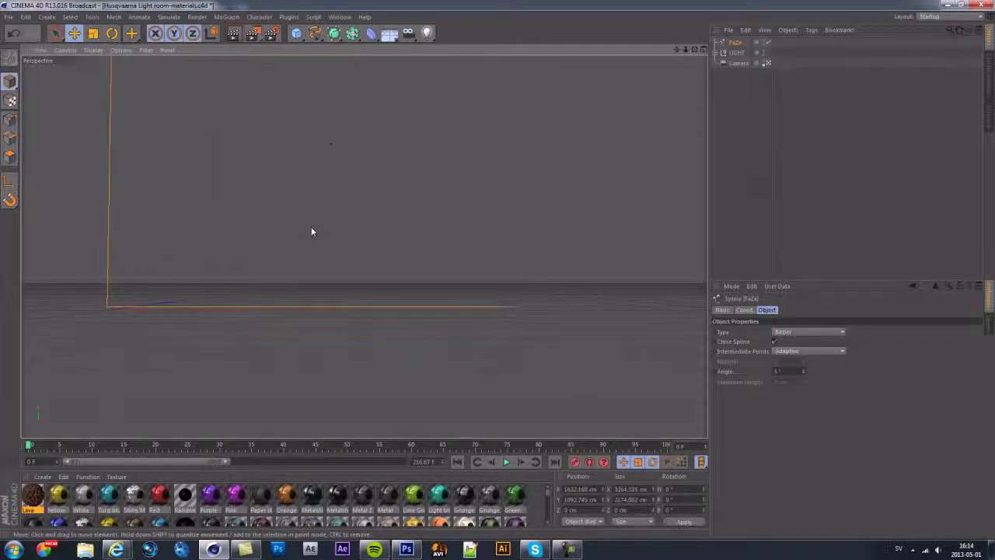
scroll(311, 230, down, 2)
scroll(311, 229, up, 2)
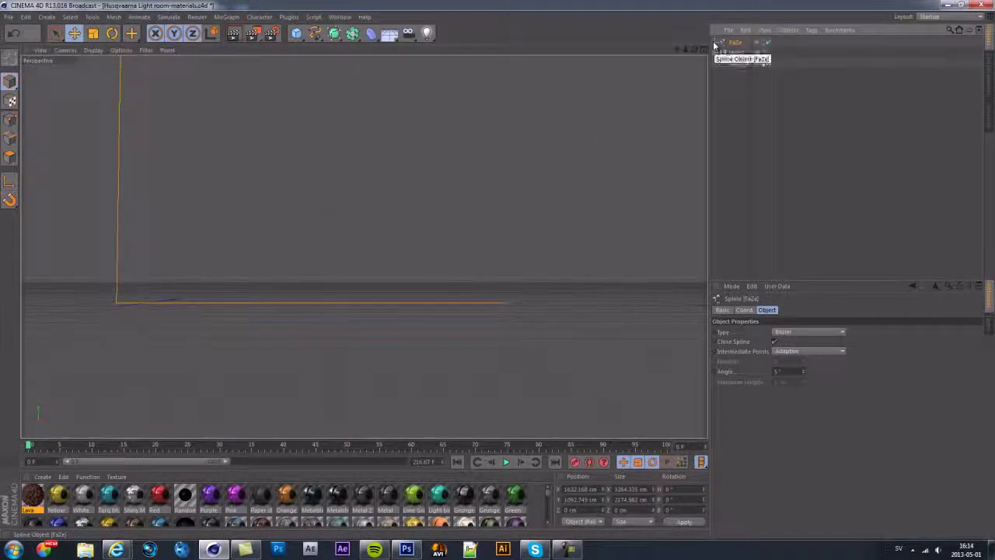
key(Delete)
- Merge the FaZe Illustrator file again to import the F logo as a Bezier spline
click(8, 17)
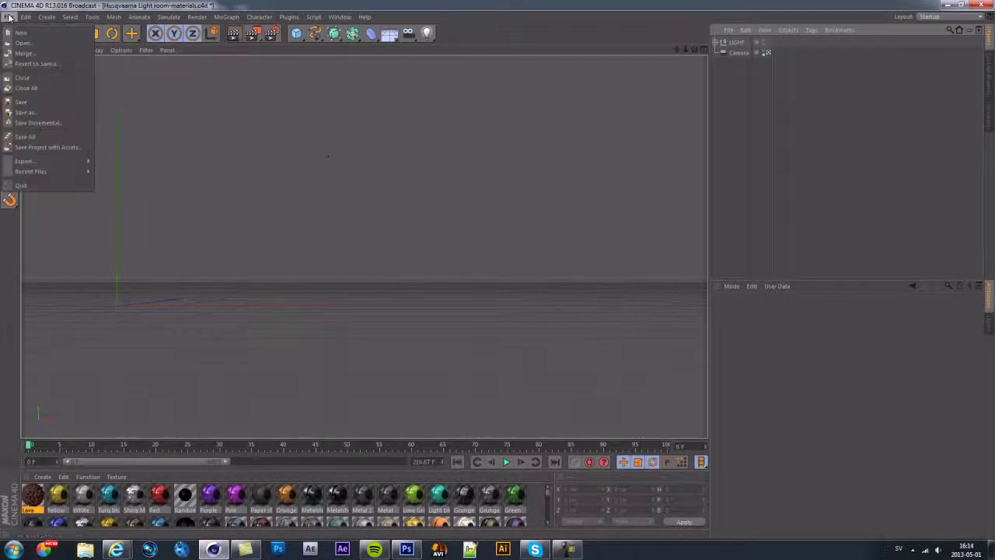
click(23, 48)
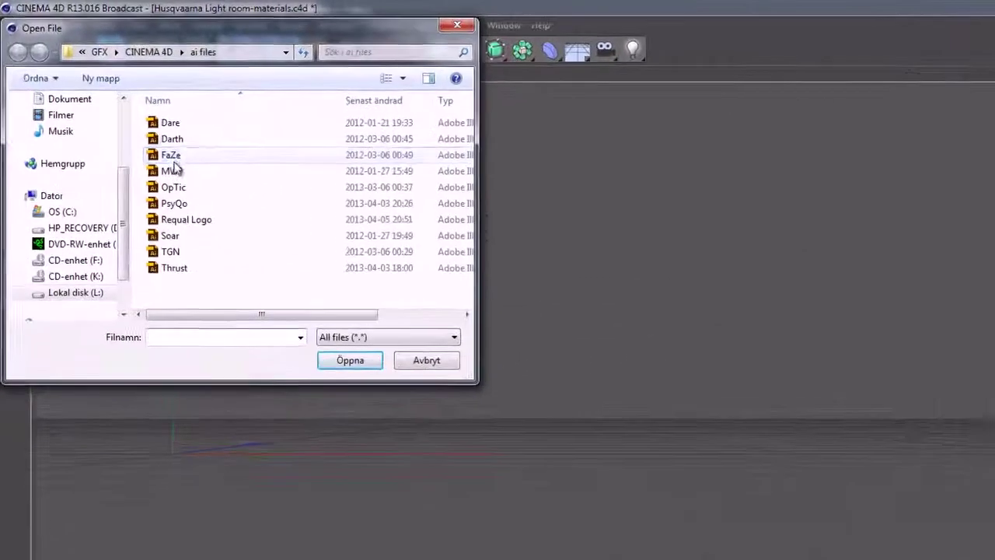
click(116, 105)
click(355, 364)
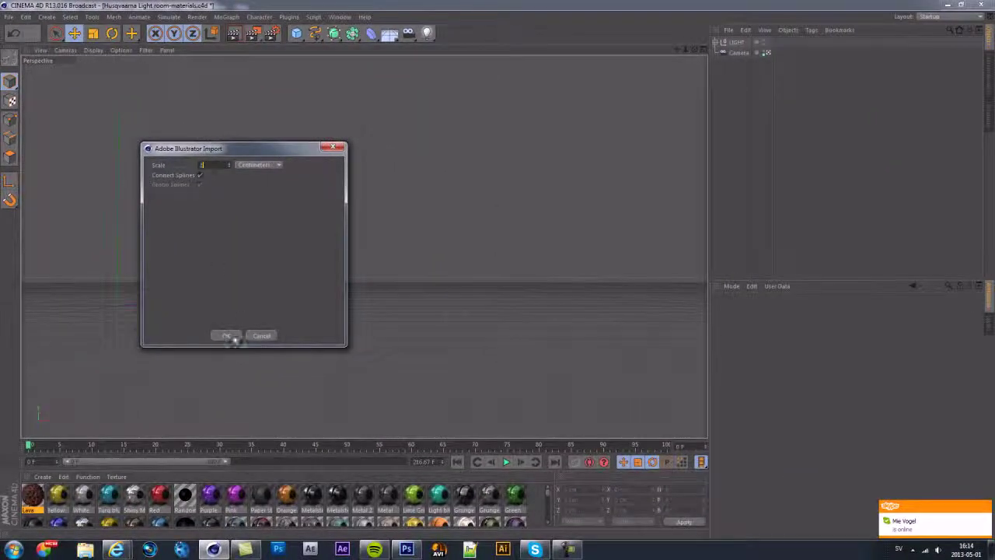
click(225, 336)
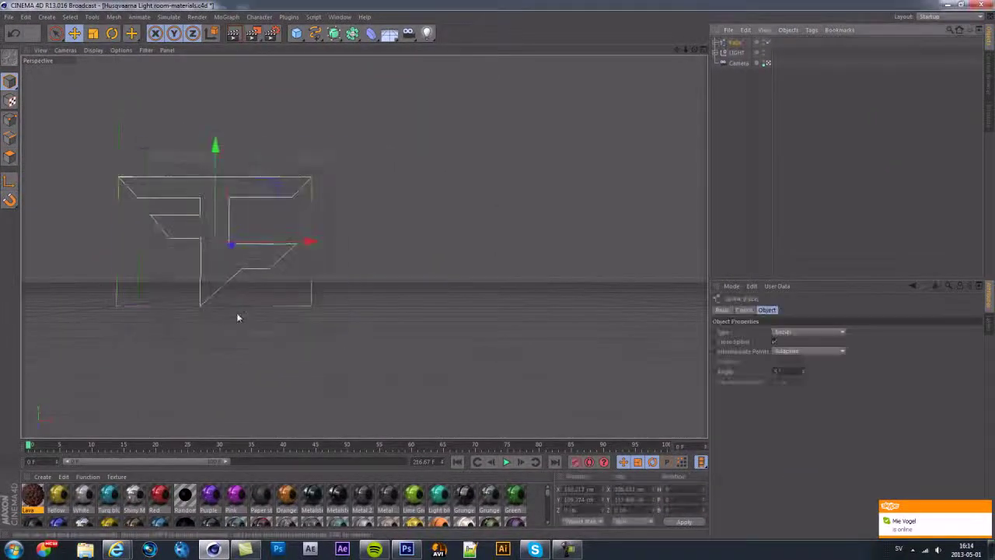
- Drag the FaZe spline into position in the viewport and reselect it in the Object Manager
drag(231, 247, 416, 240)
drag(346, 188, 334, 272)
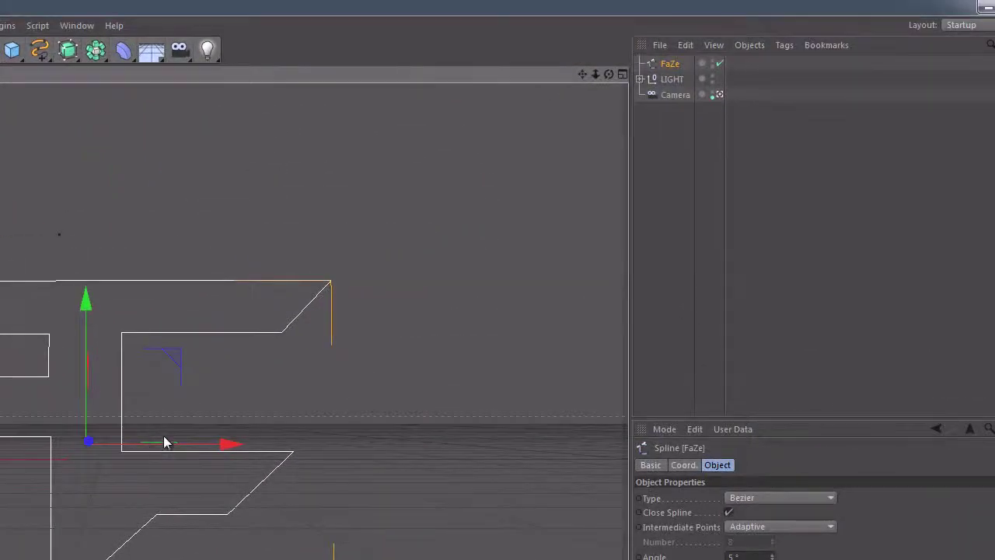
drag(160, 446, 158, 448)
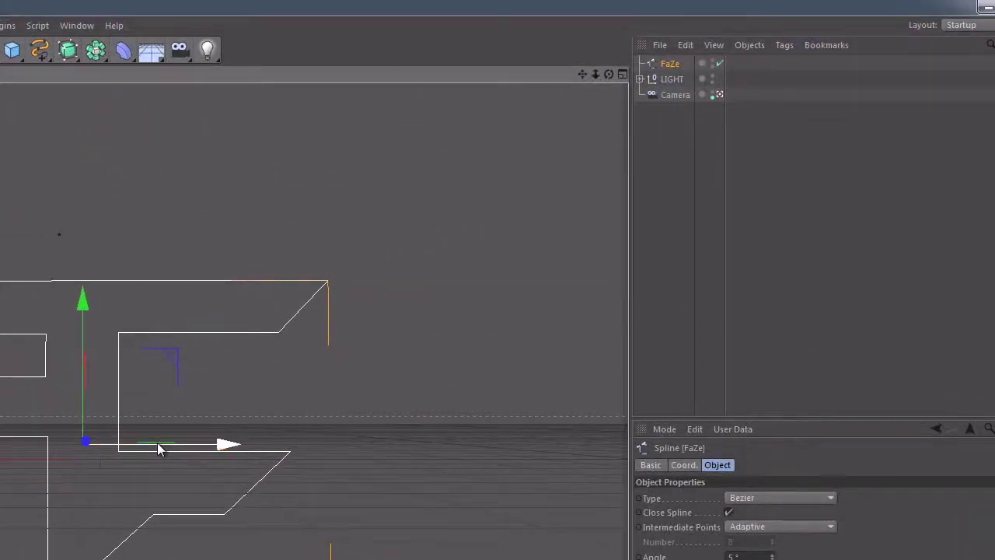
click(378, 539)
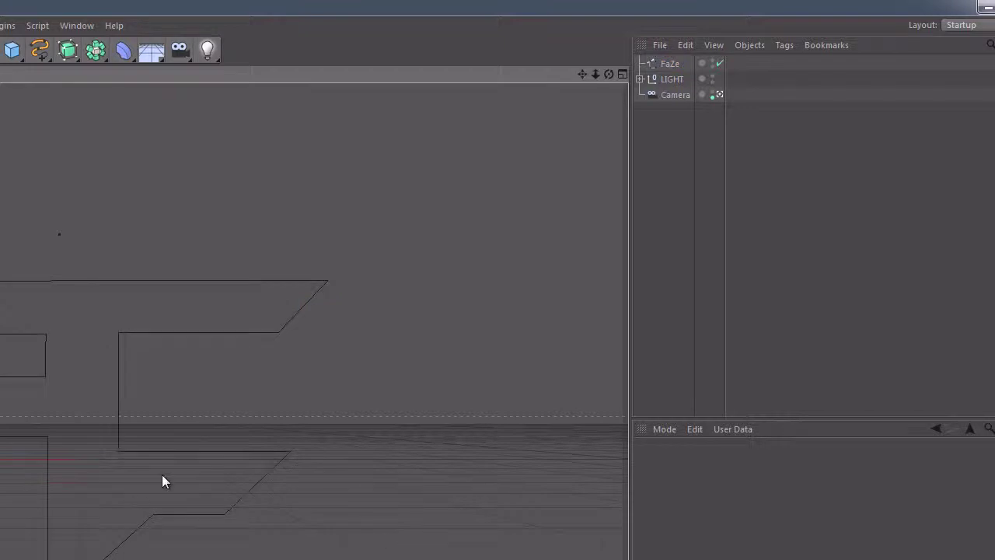
alt+middle_drag(112, 431, 125, 429)
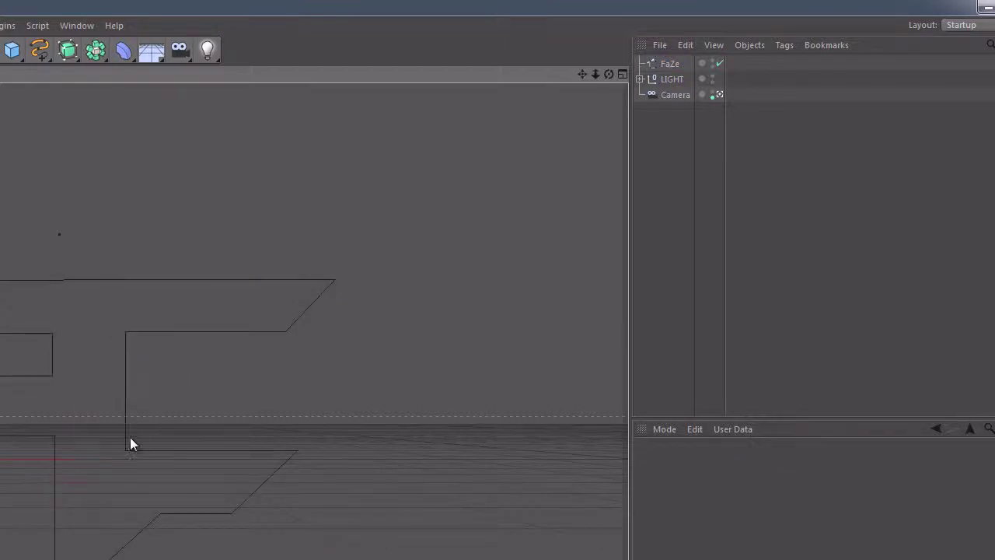
click(128, 443)
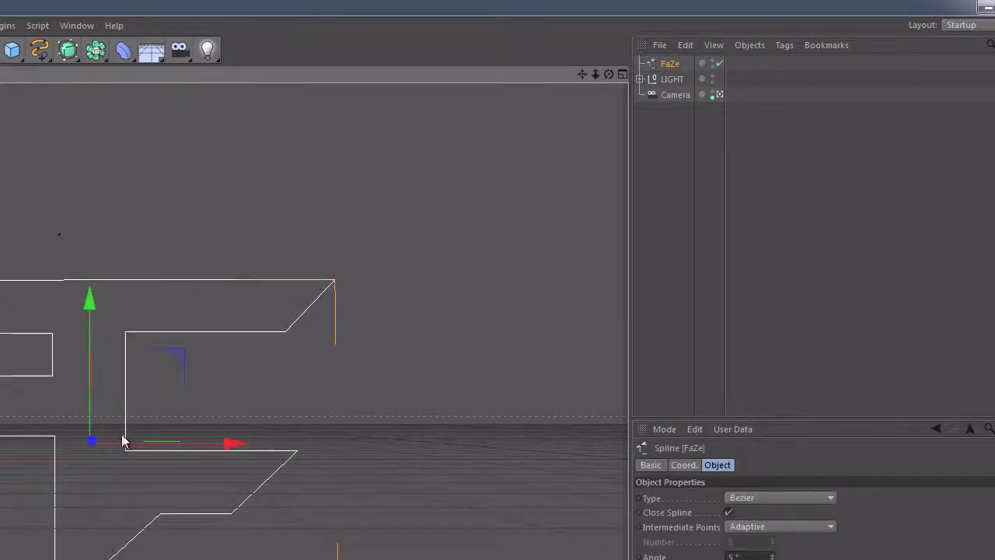
click(668, 67)
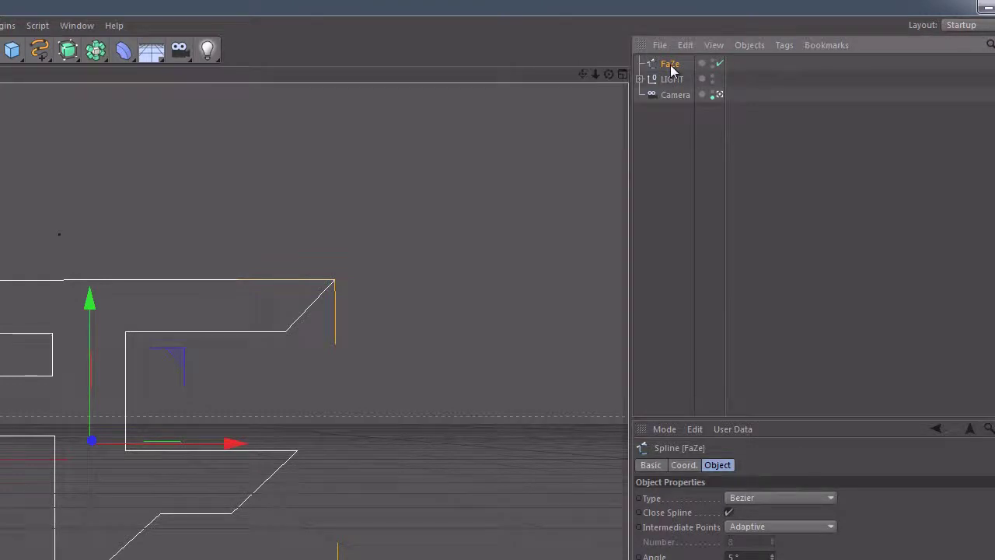
click(77, 62)
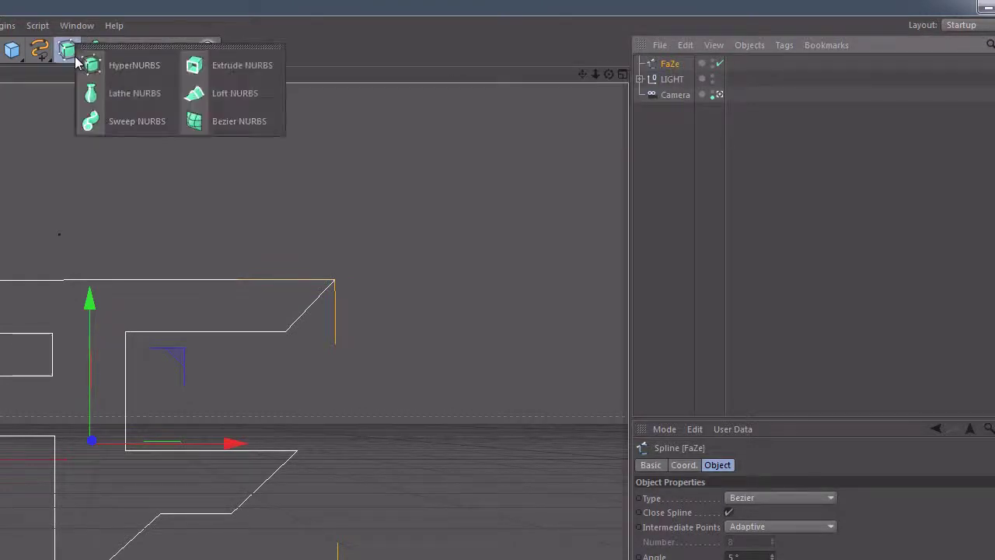
- Put the FaZe spline under a new Extrude NURBS and set its Z movement to 110 cm
click(240, 75)
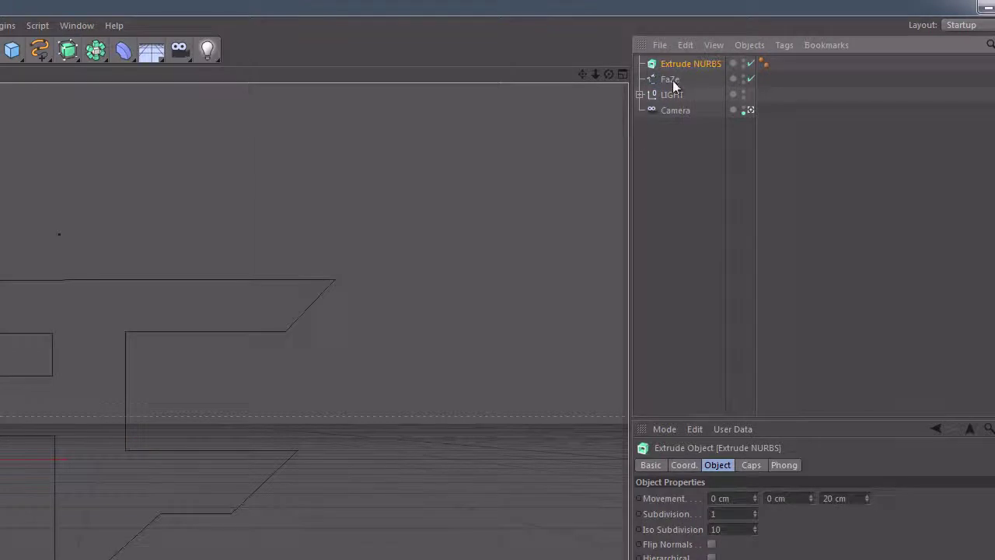
drag(671, 83, 675, 64)
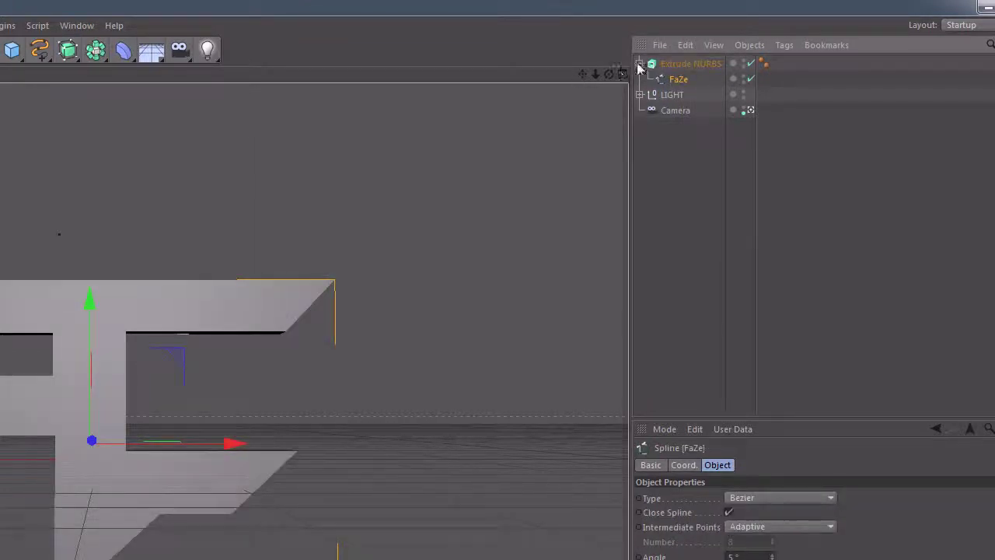
click(687, 65)
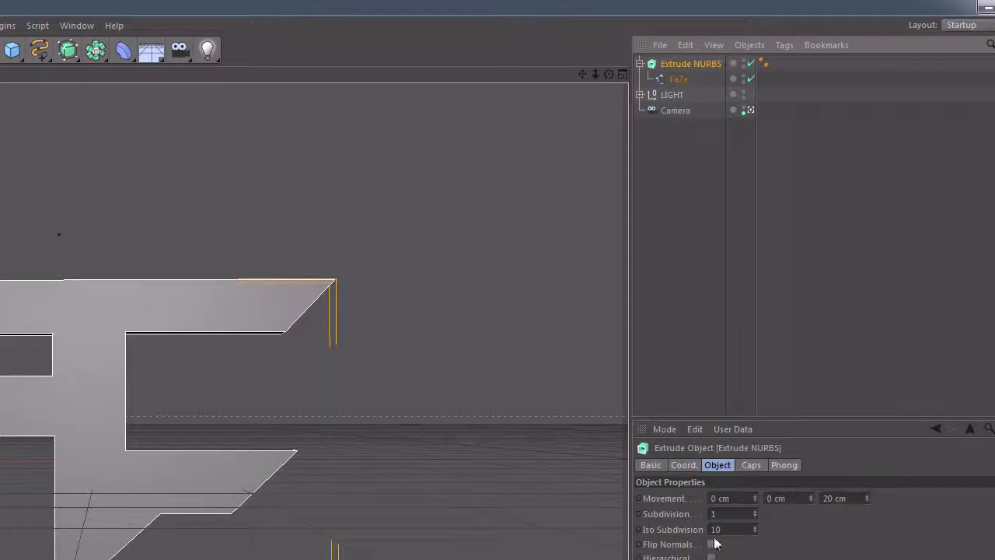
double_click(830, 498)
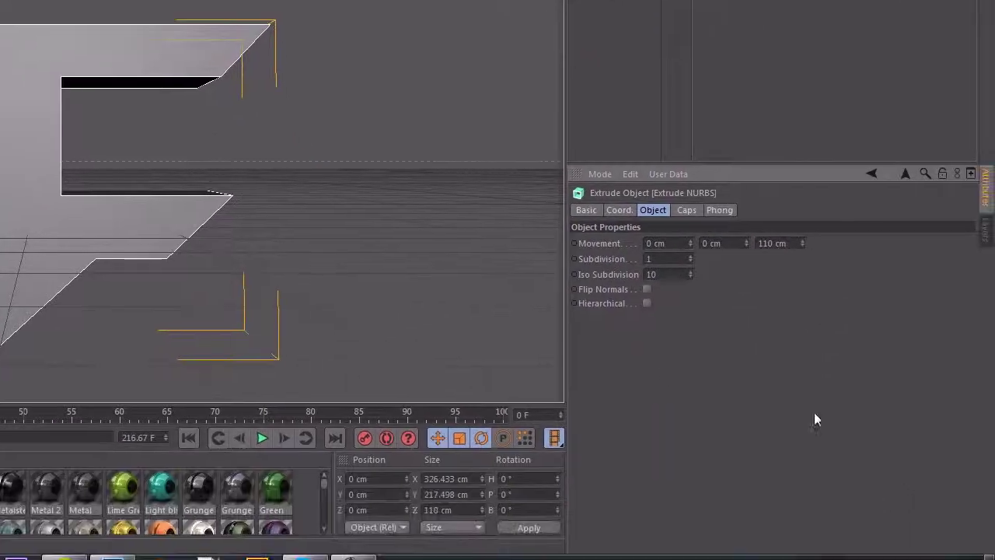
- Give the extrusion fillet caps on both ends, with a 2 cm start radius and 3 cm end radius
click(686, 210)
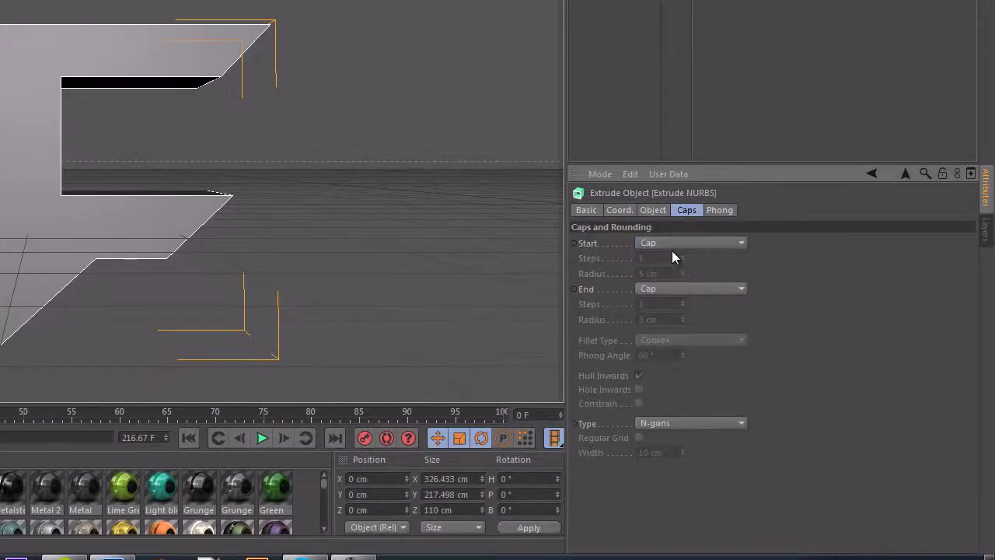
click(673, 243)
click(672, 304)
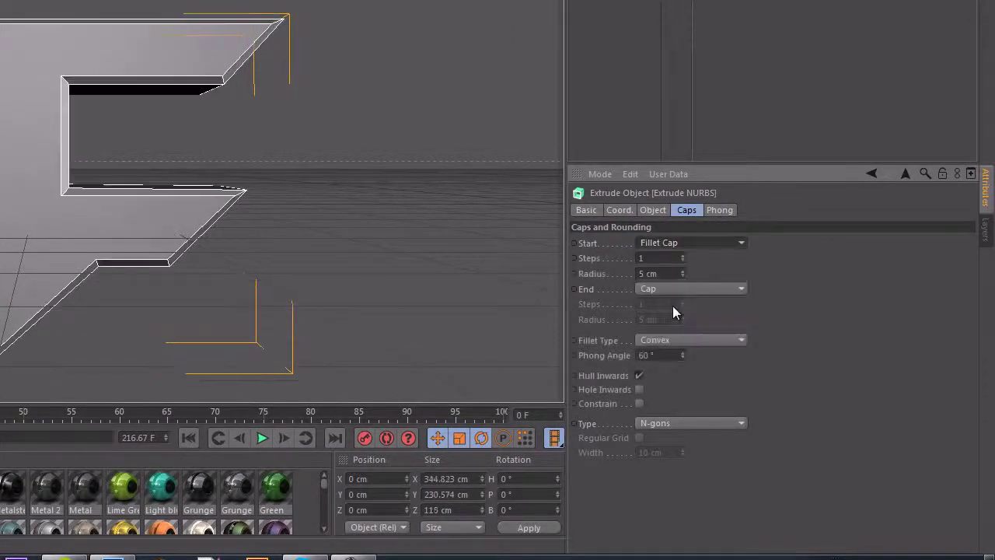
click(674, 289)
click(674, 352)
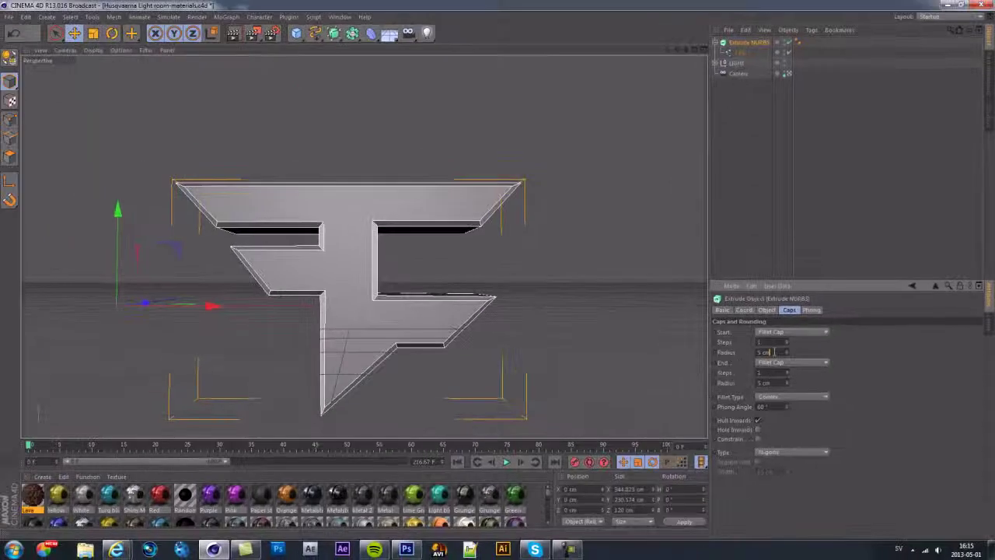
text(2)
key(Return)
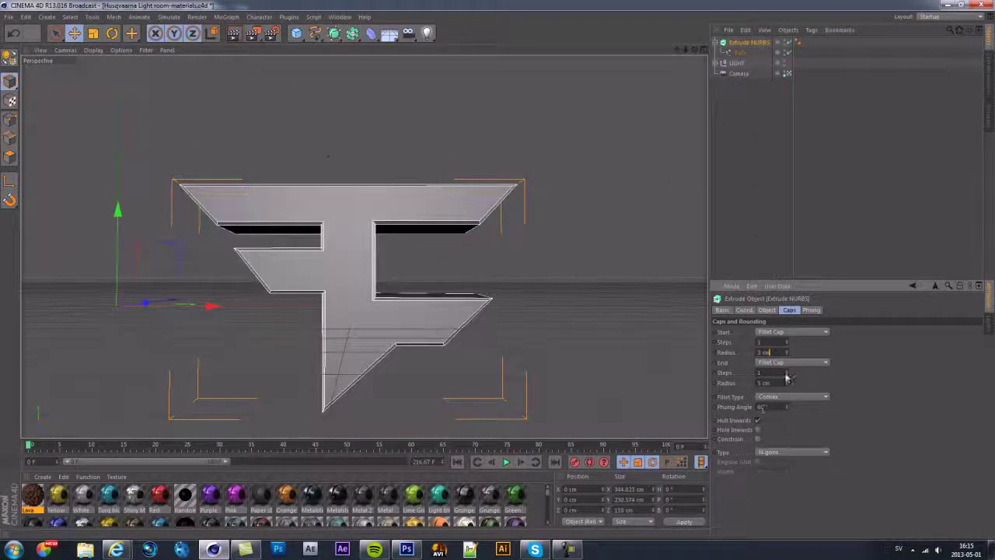
double_click(778, 383)
text(3)
key(Return)
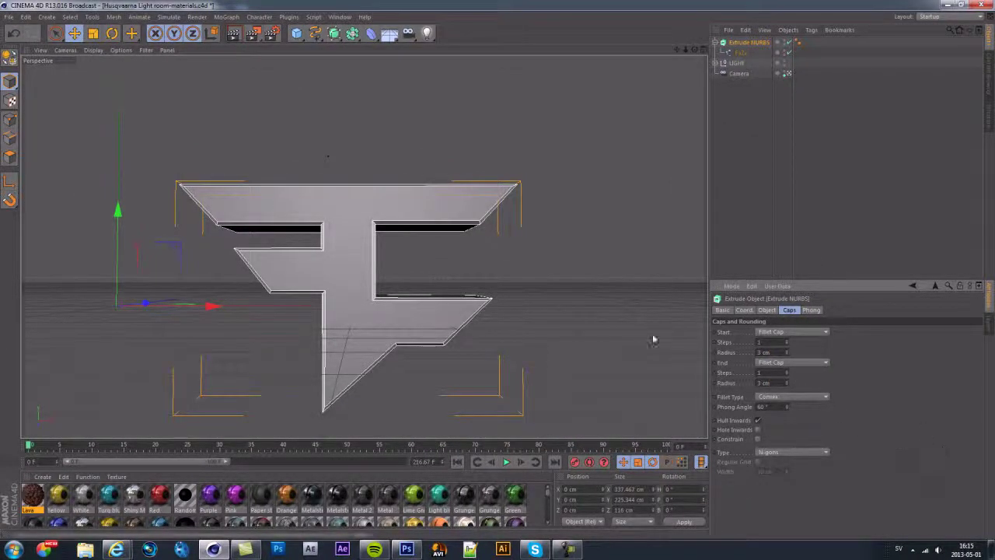
- Duplicate the extruded logo as Extrude NURBS.1 and reselect the original Extrude NURBS
click(559, 274)
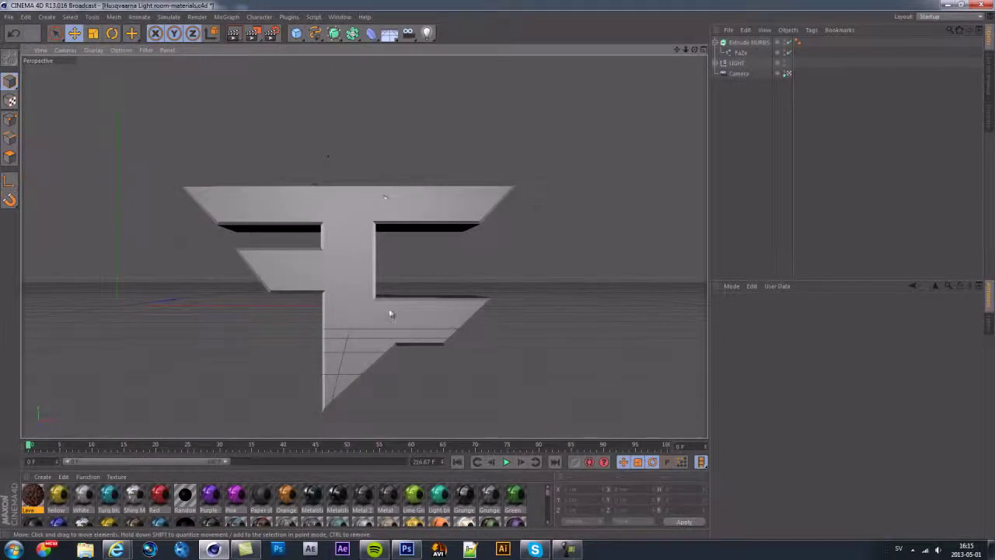
click(335, 270)
scroll(167, 509, down, 3)
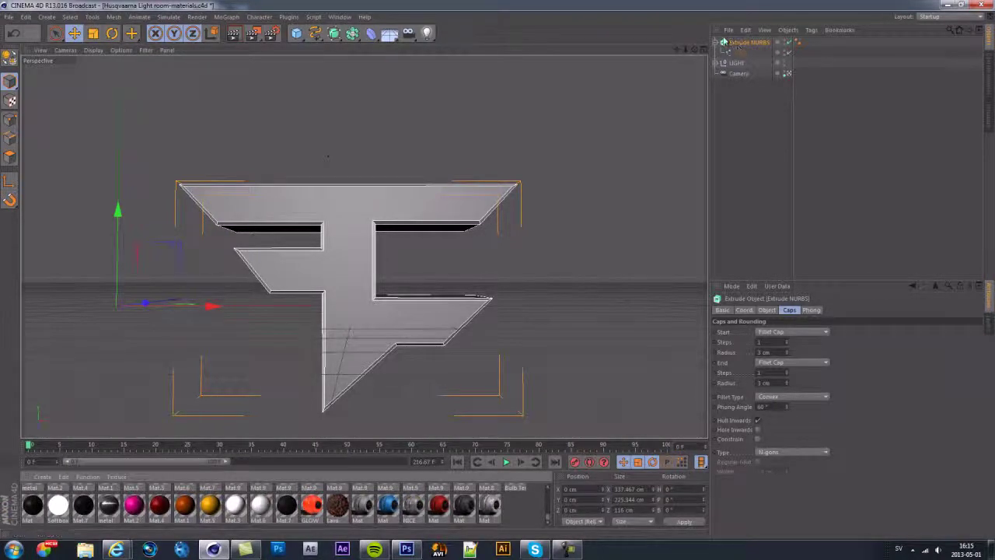
click(715, 42)
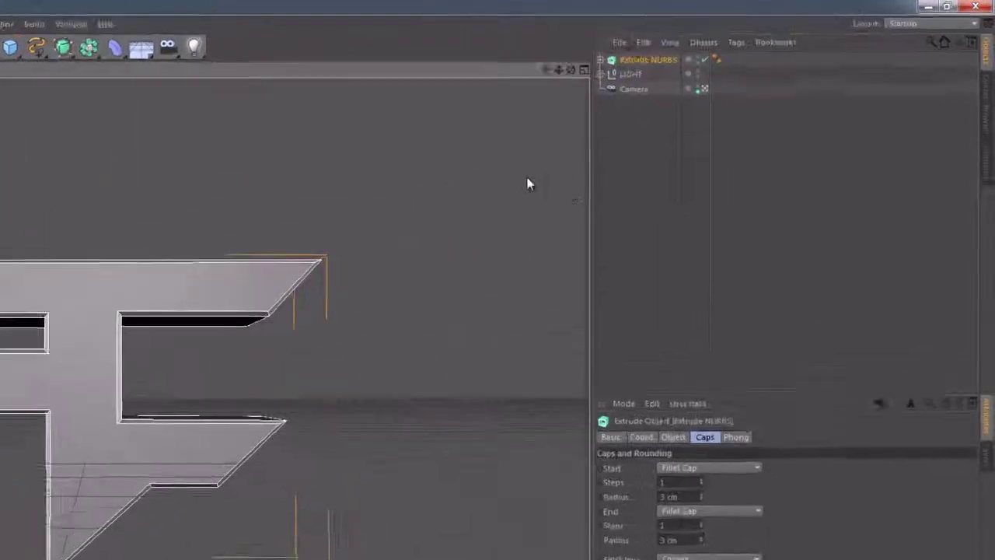
key(ctrl+c)
key(ctrl+v)
click(662, 253)
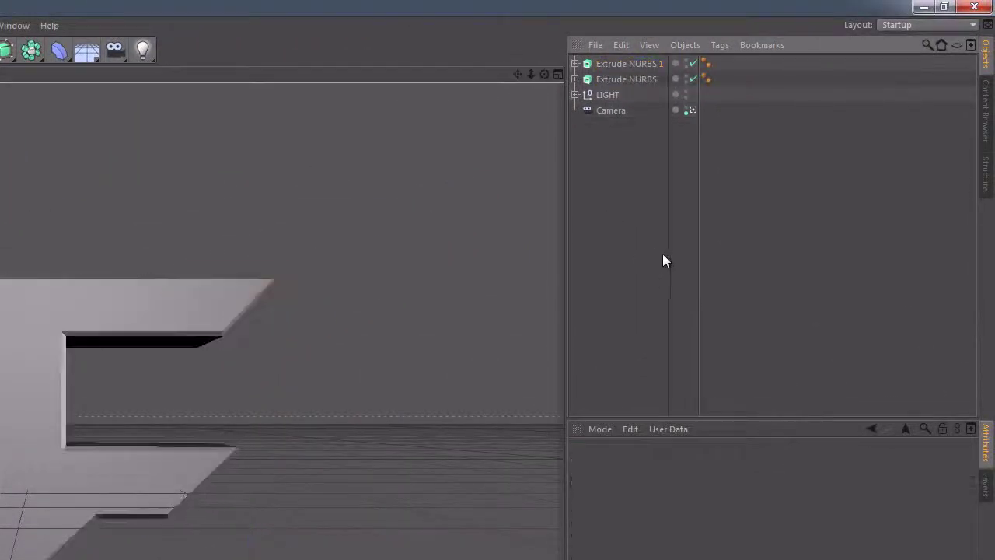
click(637, 62)
ctrl+click(628, 80)
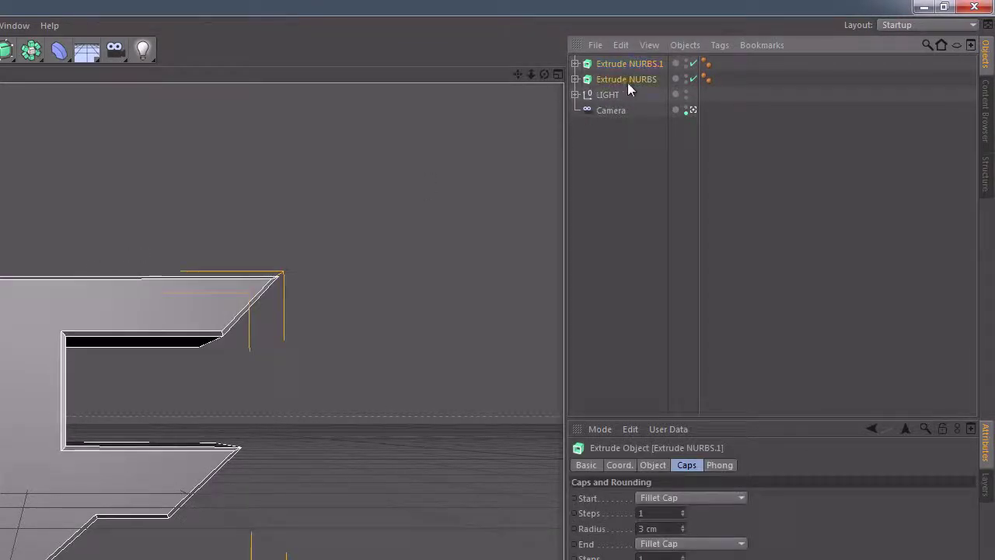
click(628, 80)
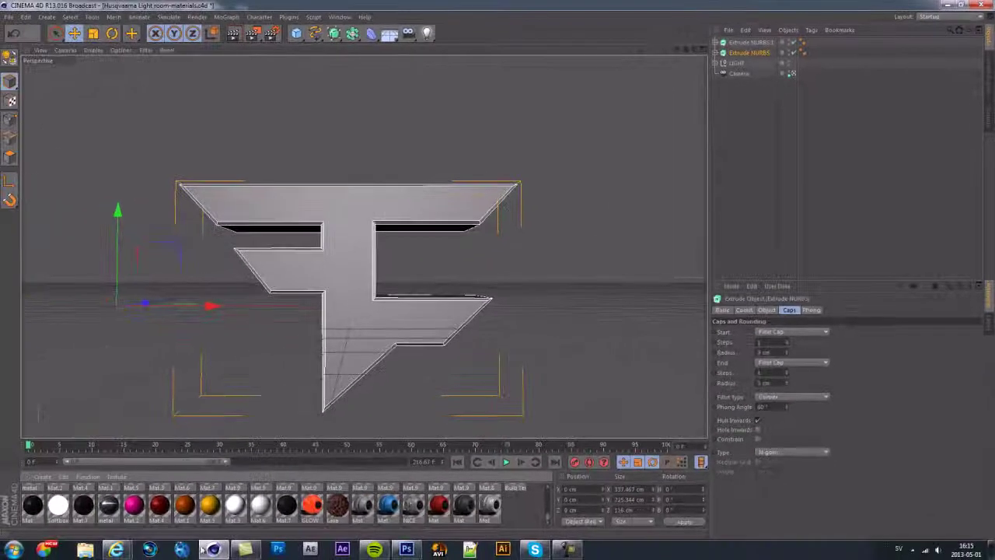
mouse_move(117, 549)
click(67, 489)
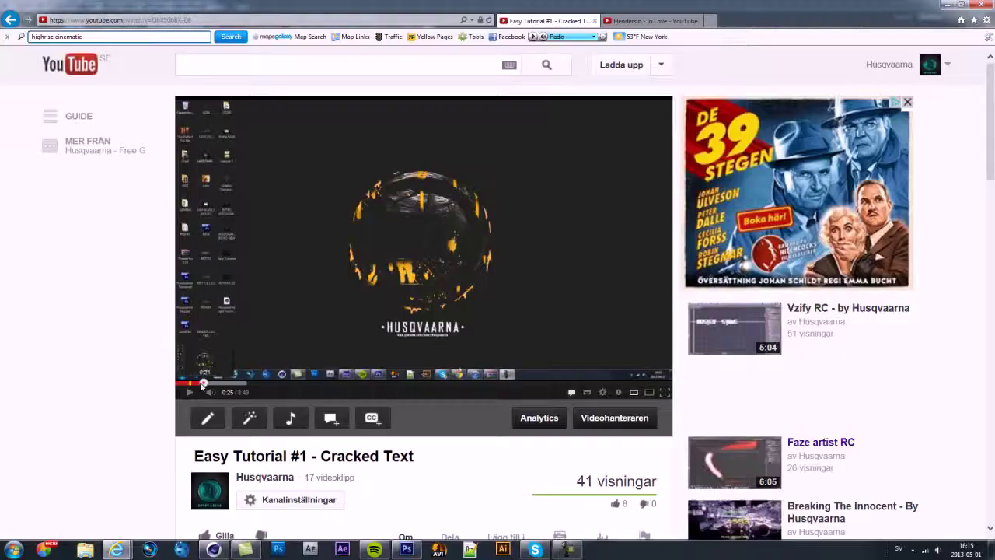
scroll(272, 365, down, 5)
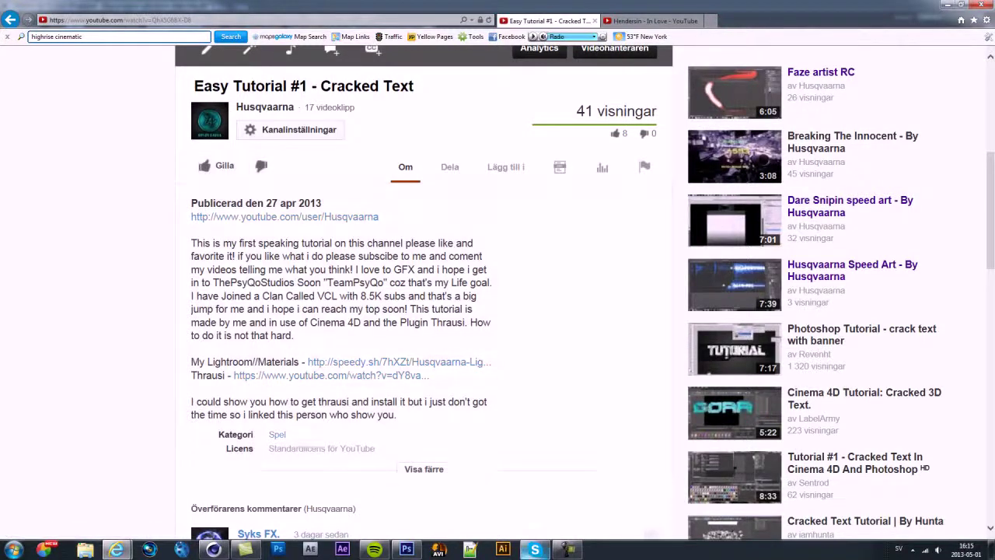
click(214, 550)
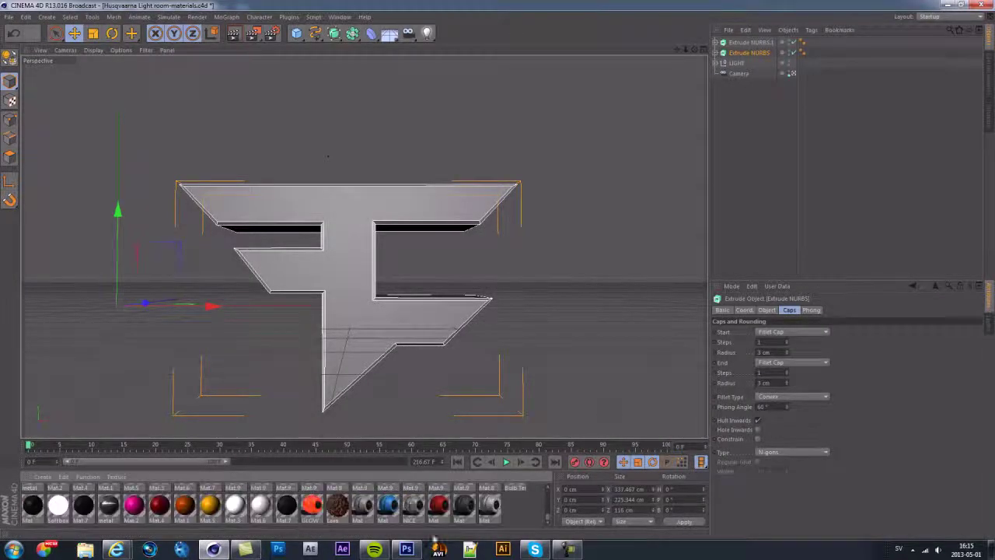
- Drag the dark 'Mat' material onto Extrude NURBS to texture the original logo
click(522, 520)
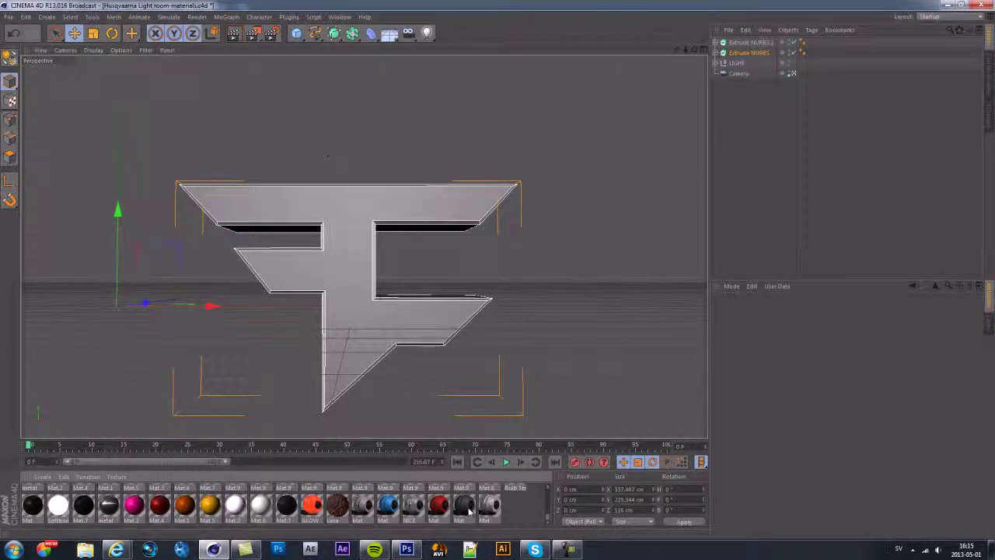
drag(414, 350, 367, 313)
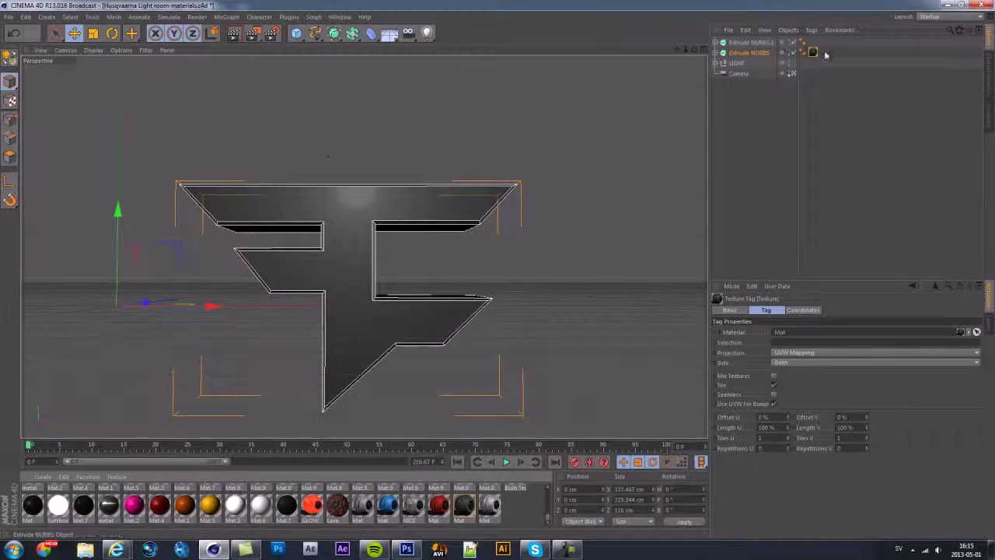
click(746, 43)
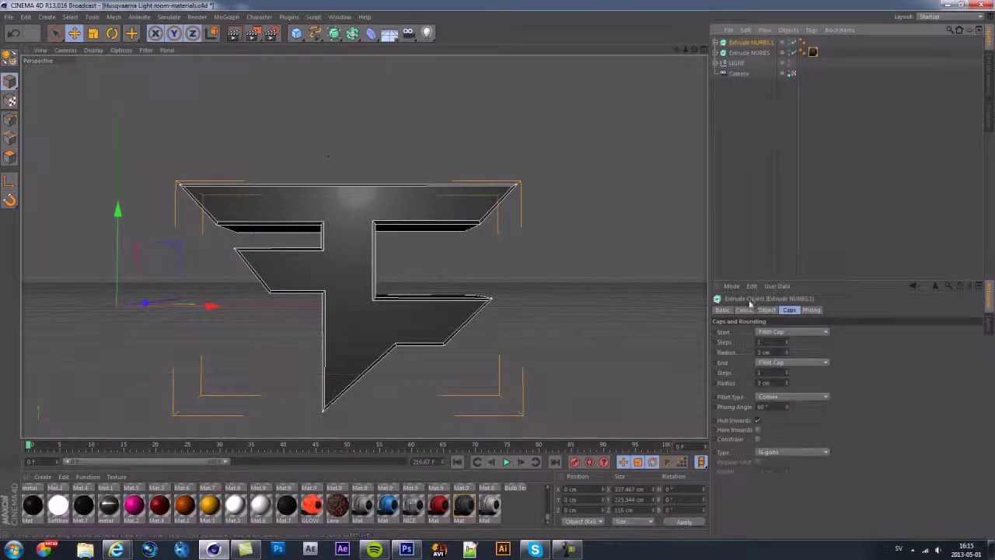
- Set Extrude NURBS.1's extrusion depth to 60 cm
click(766, 310)
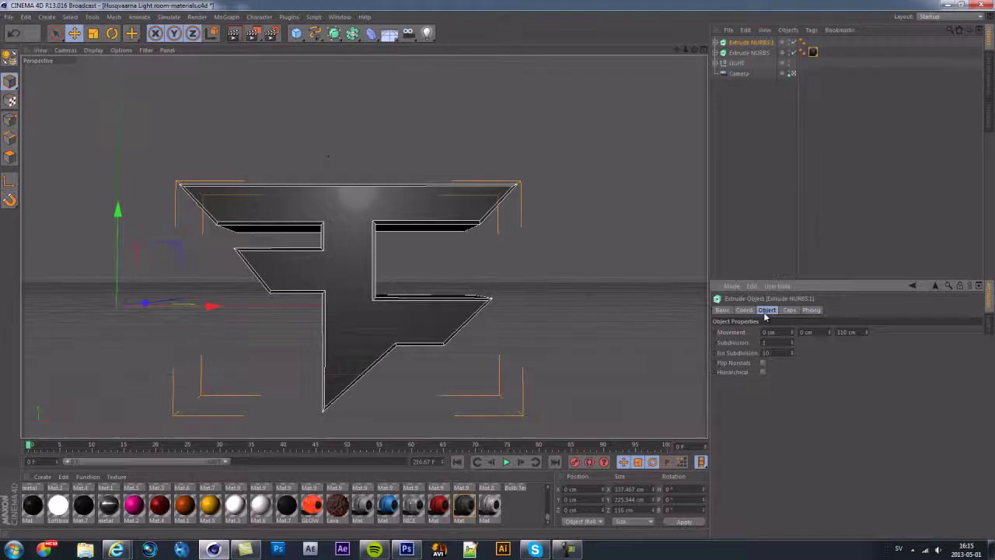
double_click(846, 331)
text(60)
key(Return)
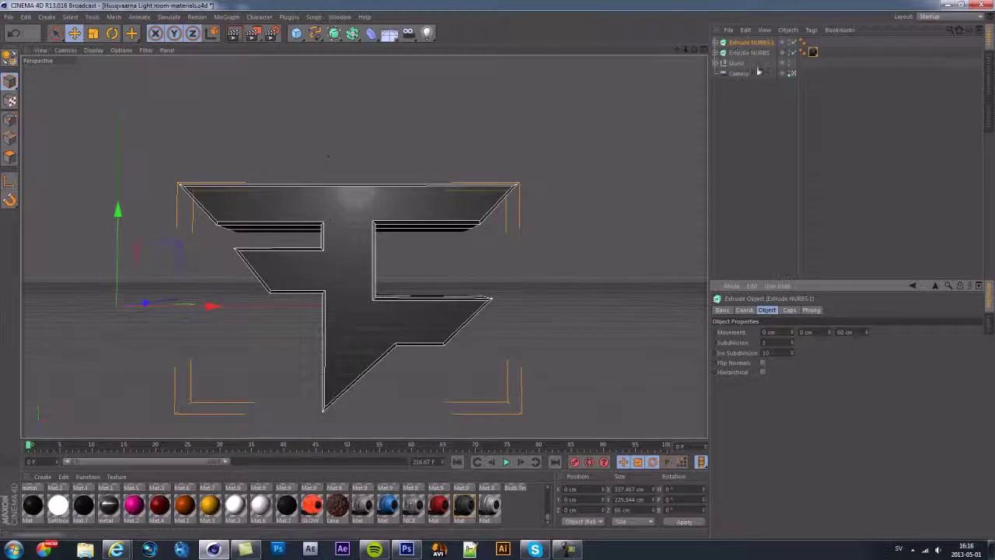
click(793, 74)
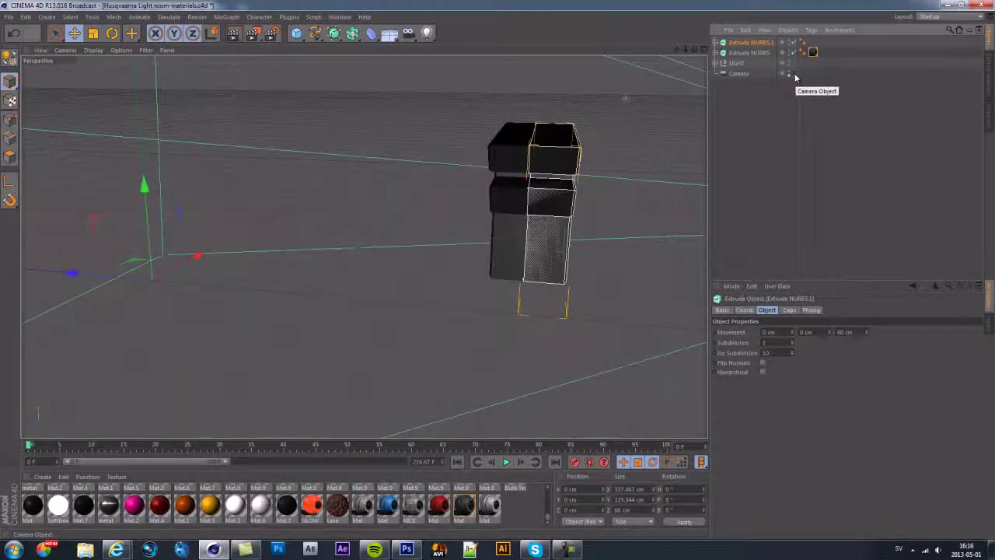
click(793, 74)
click(793, 74)
click(793, 74)
click(793, 74)
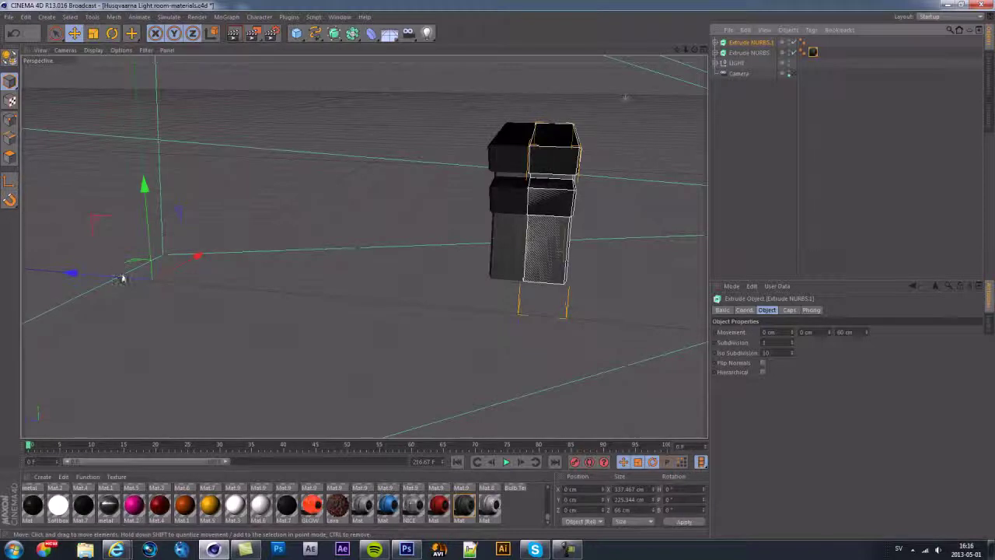
- Move the copy forward along Z to about 24 cm and view both logos through the scene camera
drag(122, 279, 120, 285)
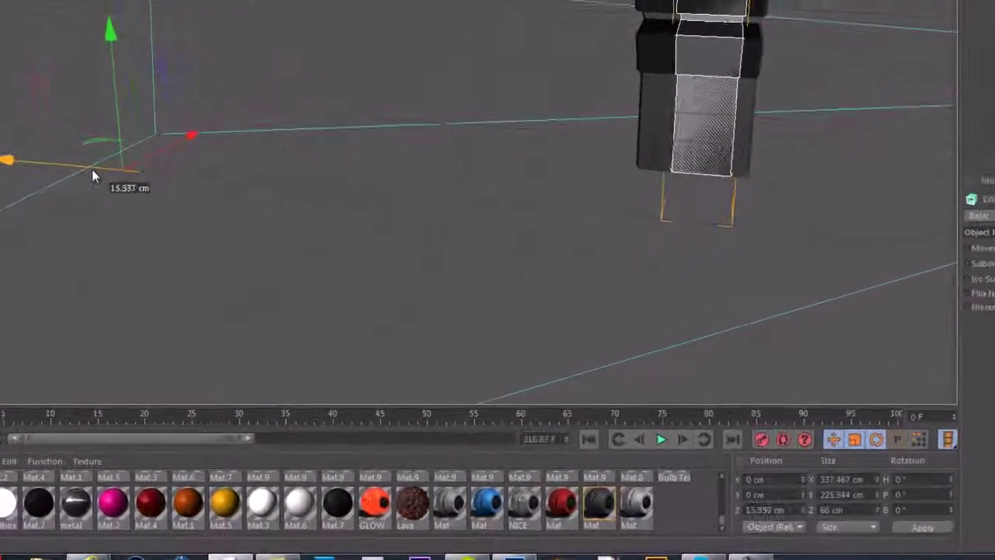
drag(93, 175, 87, 164)
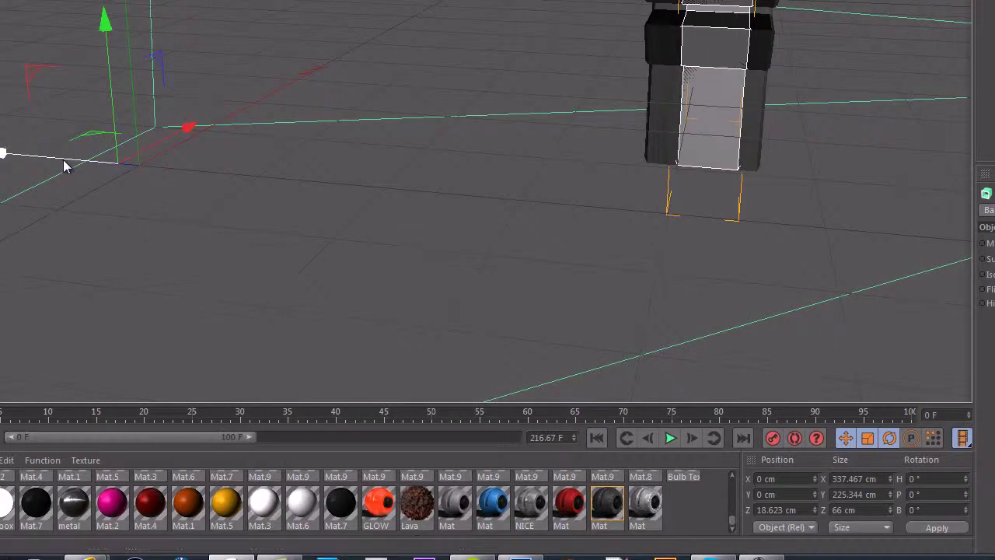
drag(63, 160, 51, 166)
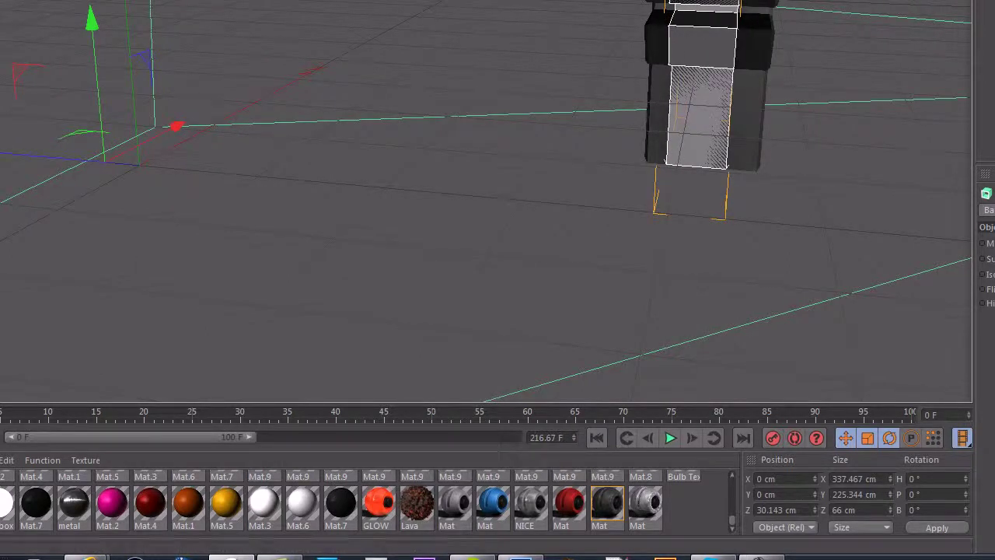
key(ctrl+shift+z)
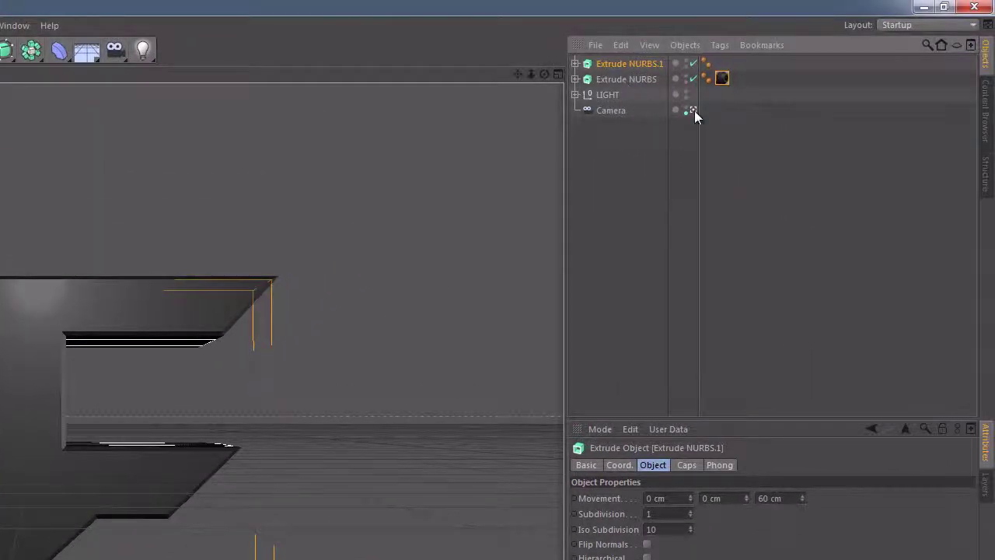
click(693, 111)
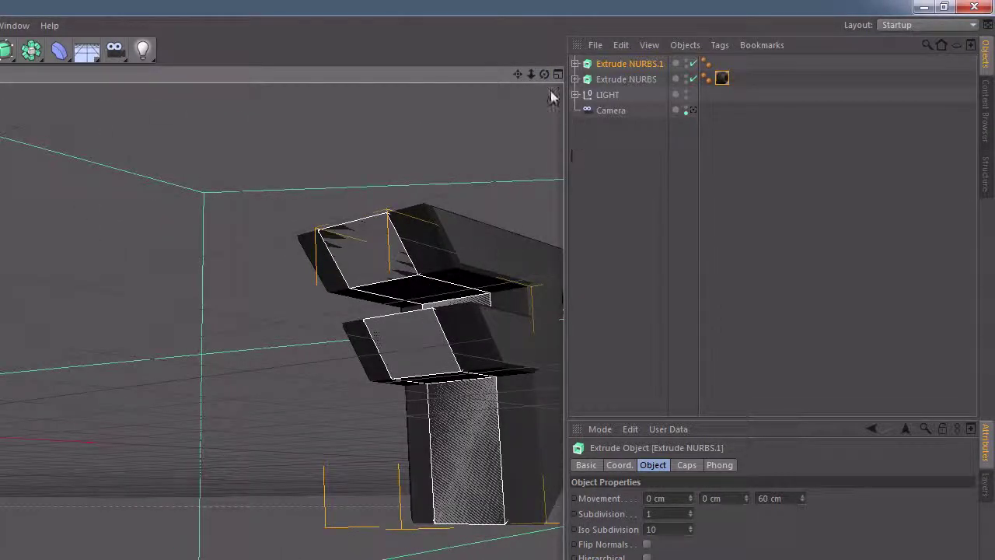
mouse_move(542, 74)
mouse_down()
mouse_move(251, 407)
mouse_move(548, 79)
mouse_up()
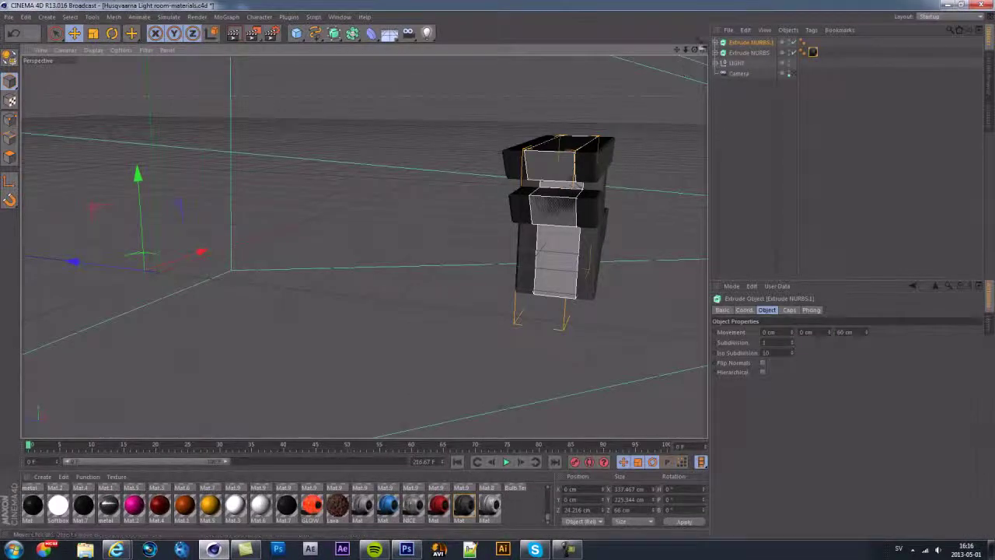
click(792, 73)
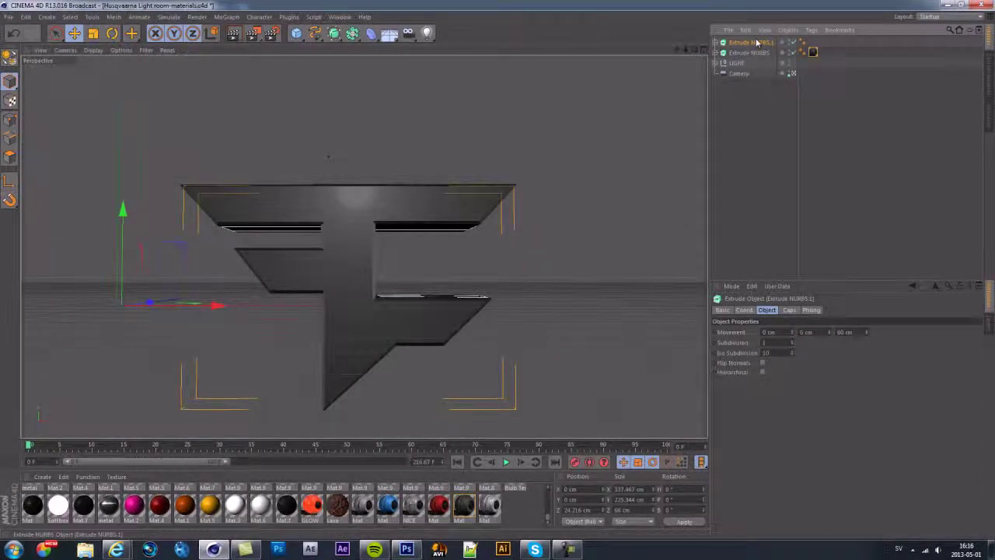
click(790, 310)
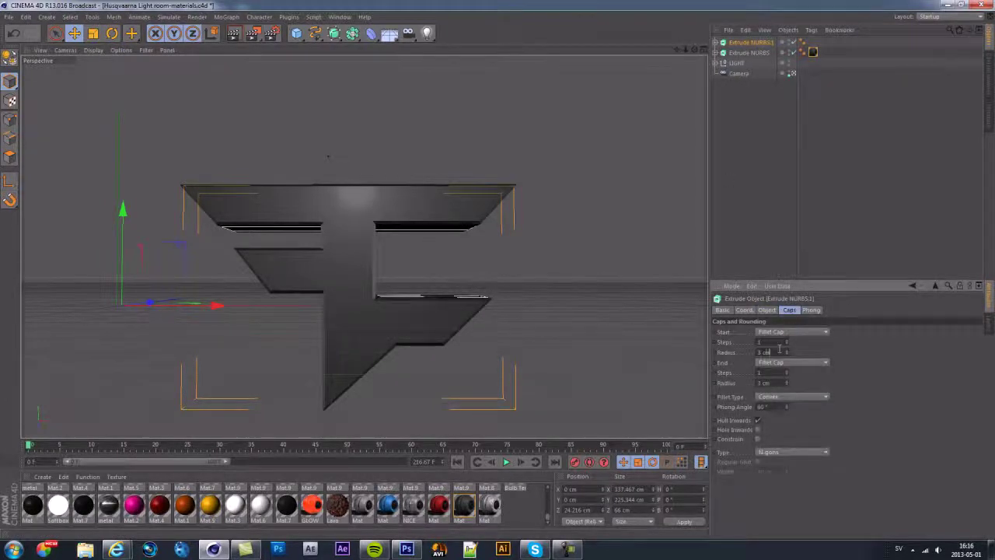
scroll(779, 349, up, 3)
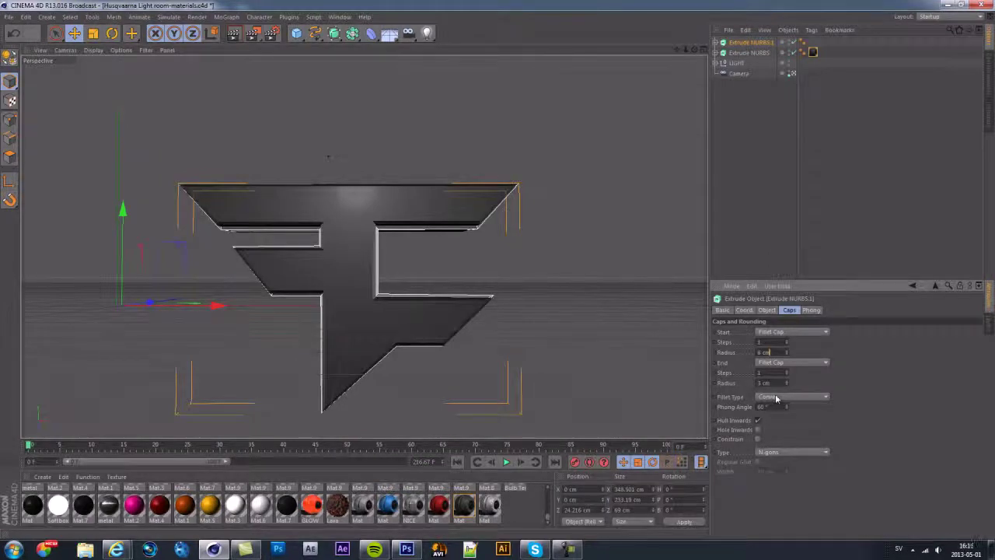
scroll(779, 382, up, 3)
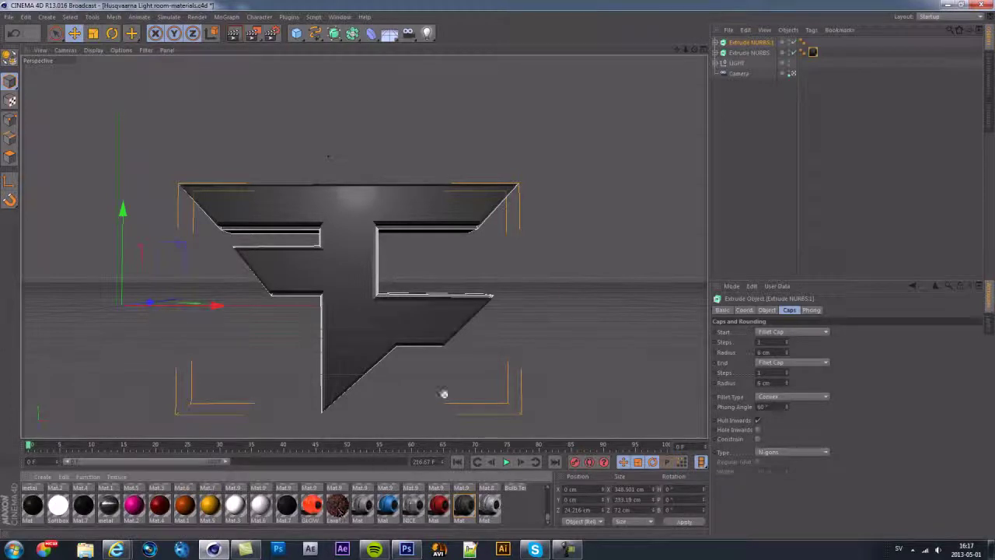
drag(744, 94, 747, 43)
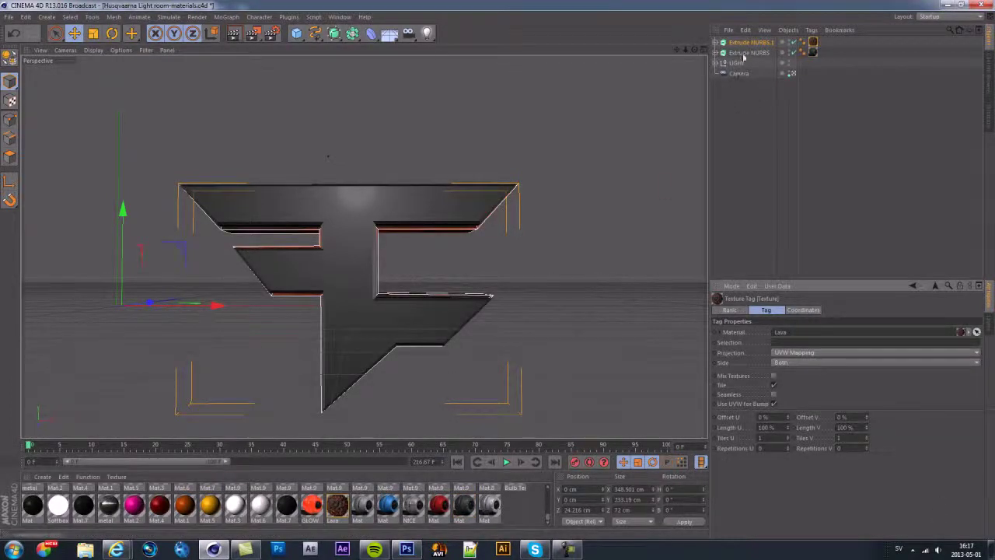
click(730, 53)
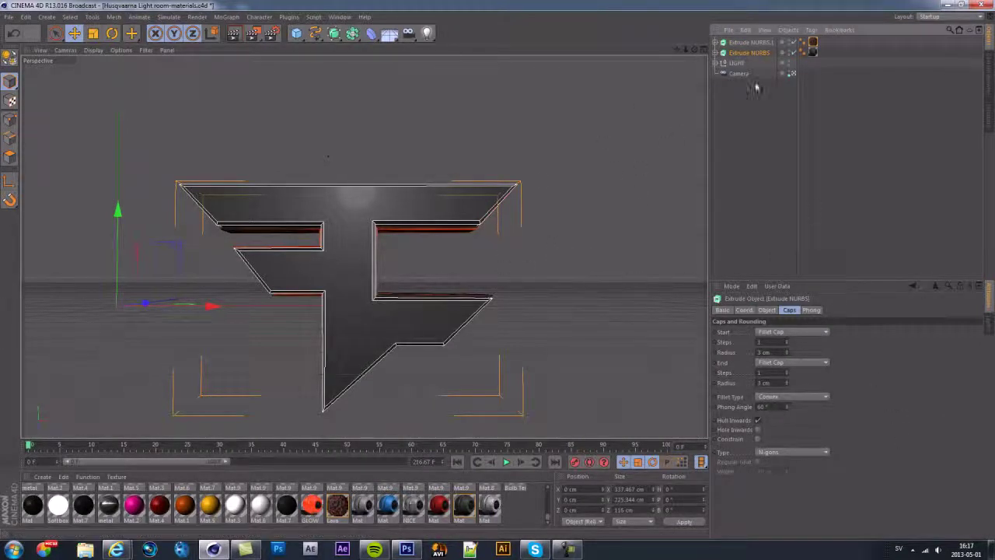
click(716, 52)
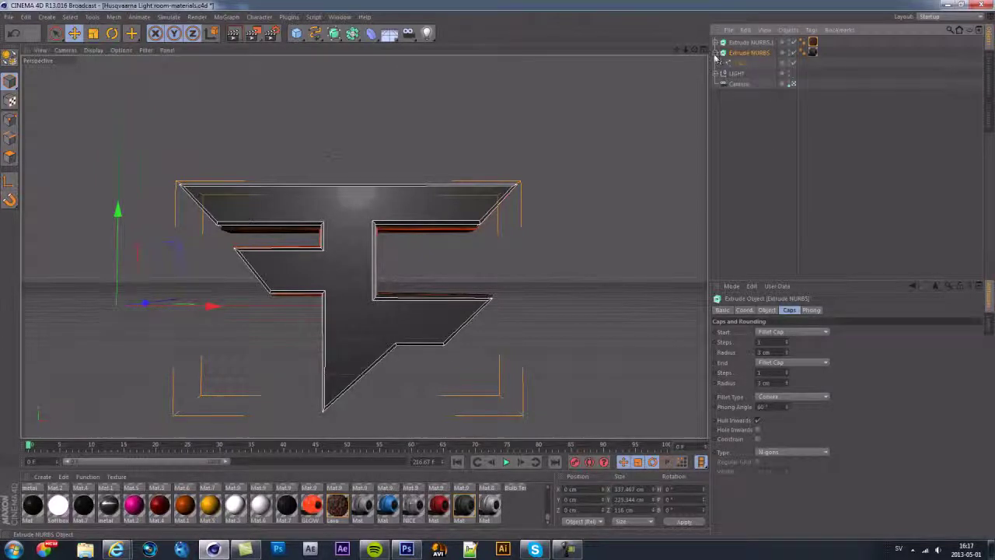
click(716, 53)
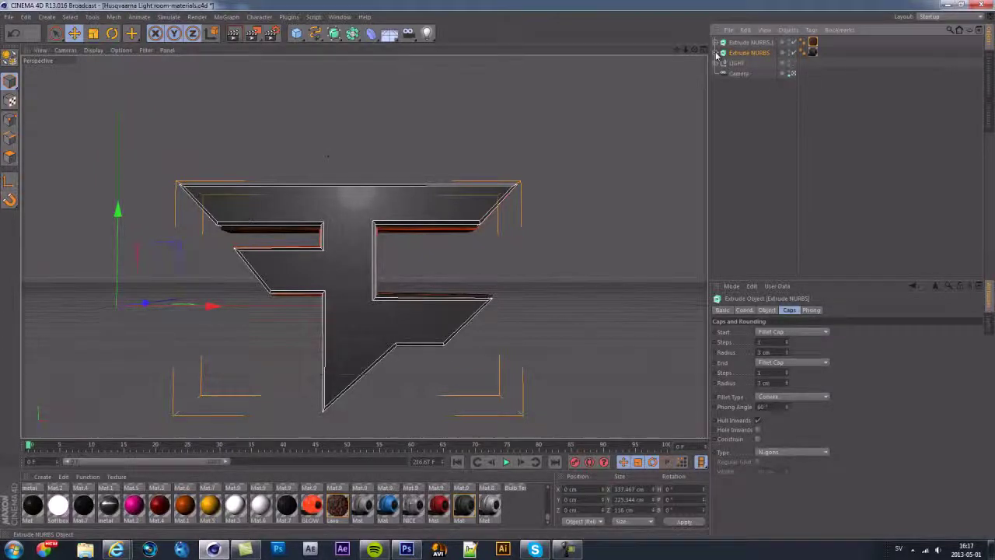
- Look over the Greebler plugin submenu without adding anything, then open the Windows Start menu
click(286, 17)
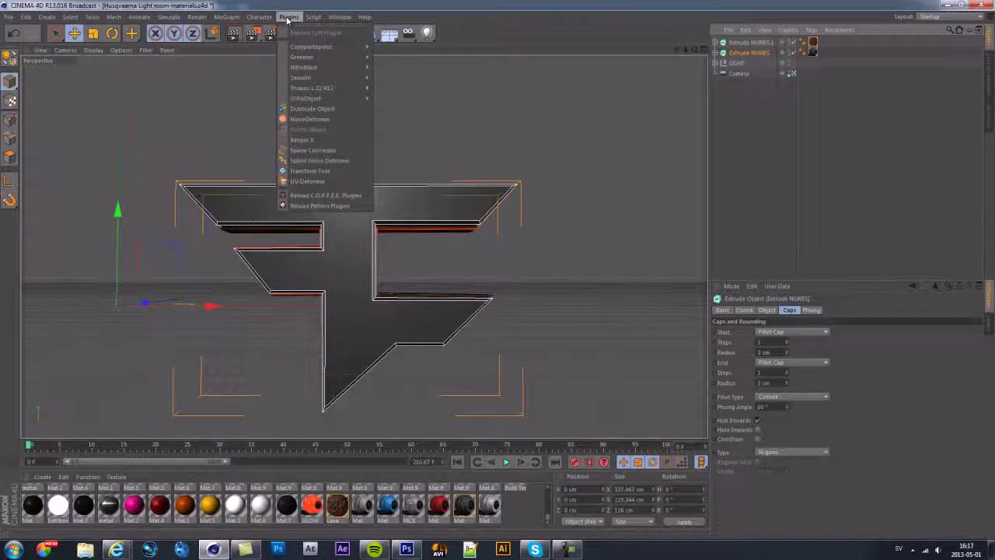
mouse_move(315, 58)
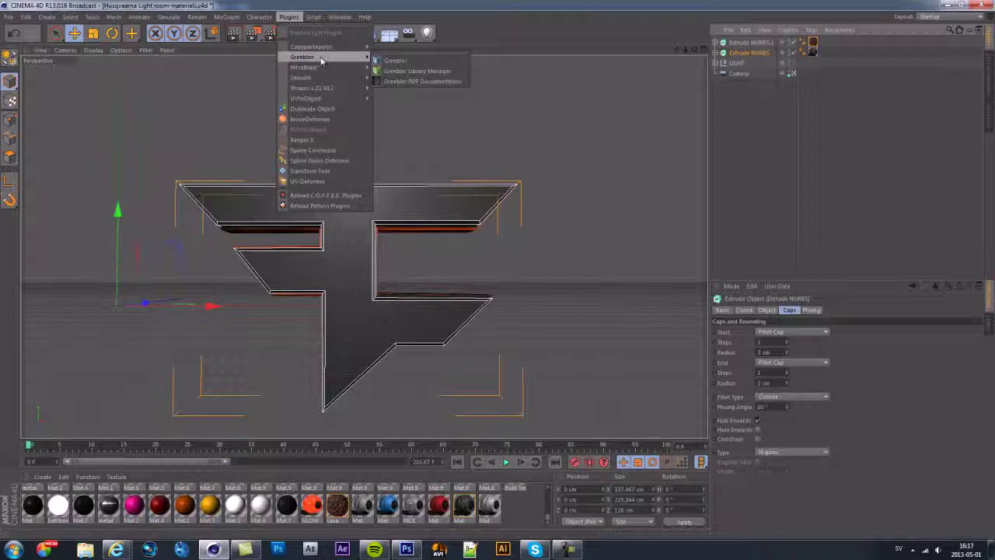
click(116, 311)
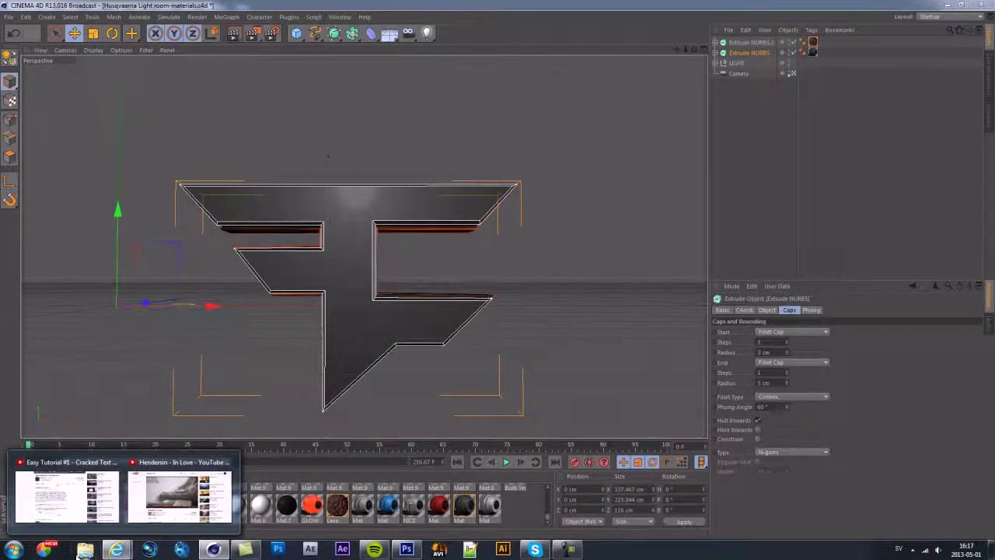
click(6, 549)
- Browse to L: > GFX > Big clans > FAZE and preview the Faze Artist RENDER and CELL images
click(167, 356)
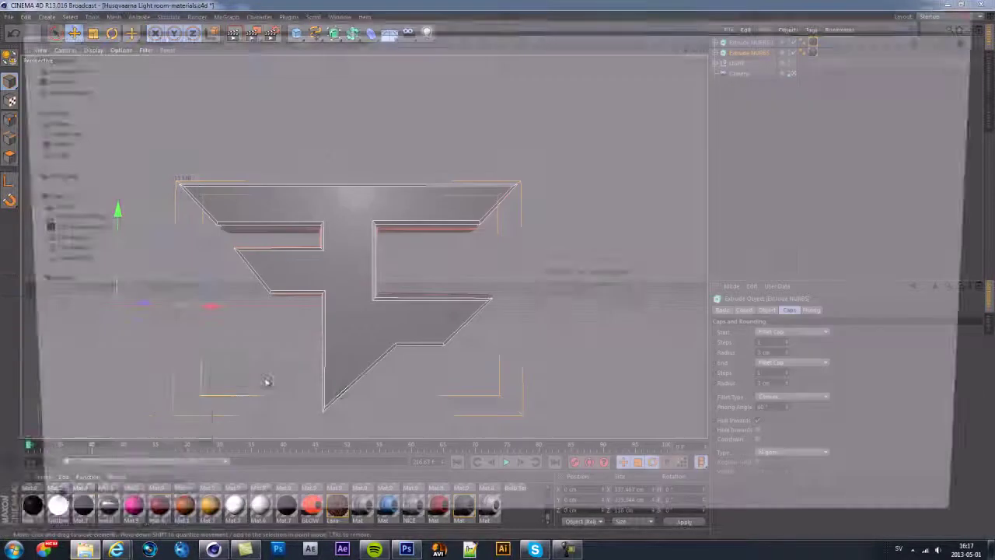
double_click(161, 141)
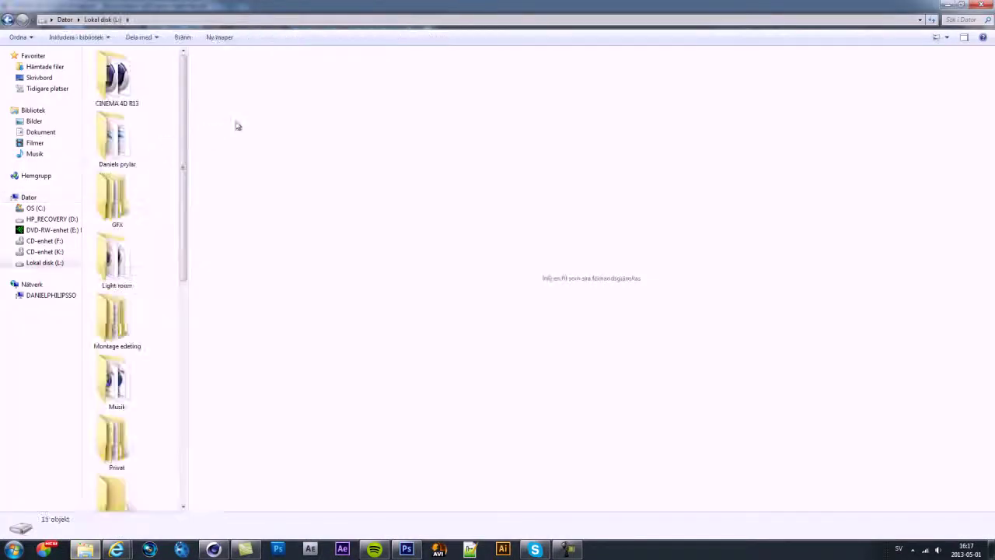
double_click(115, 216)
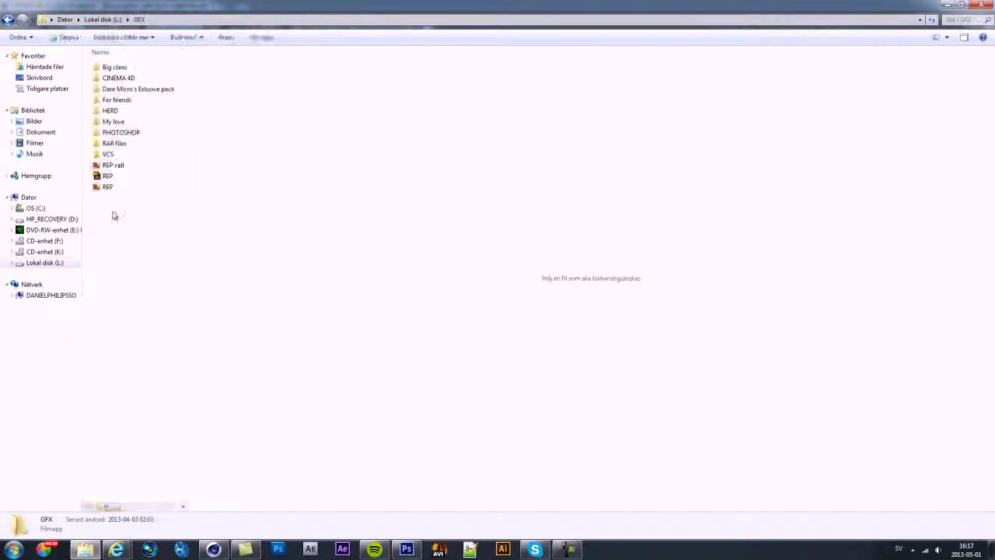
double_click(130, 68)
scroll(133, 116, down, 5)
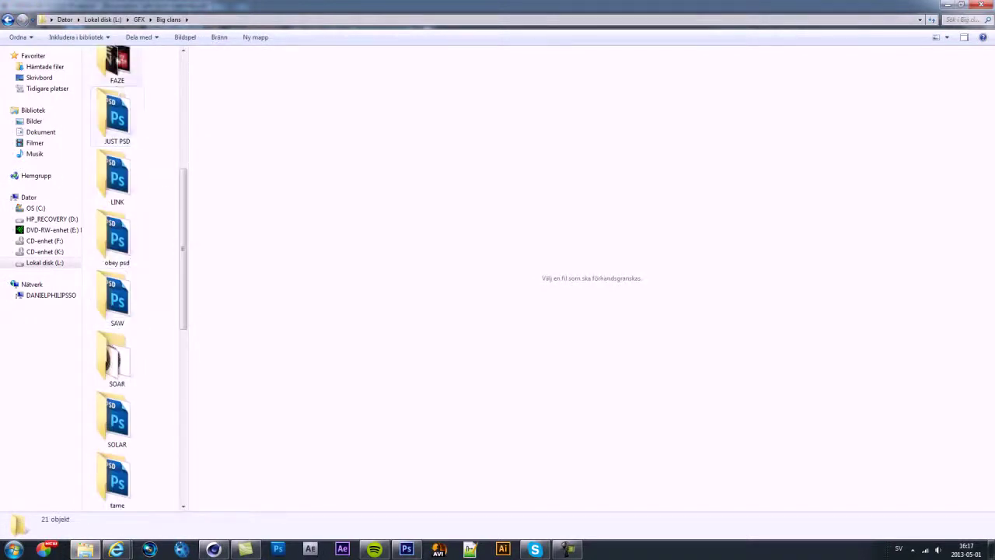
double_click(121, 74)
click(143, 272)
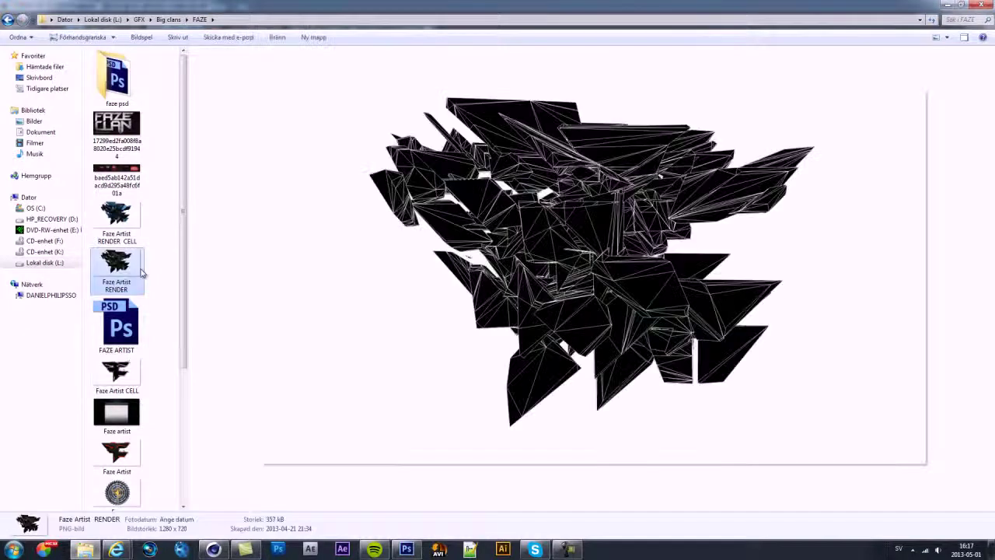
click(135, 389)
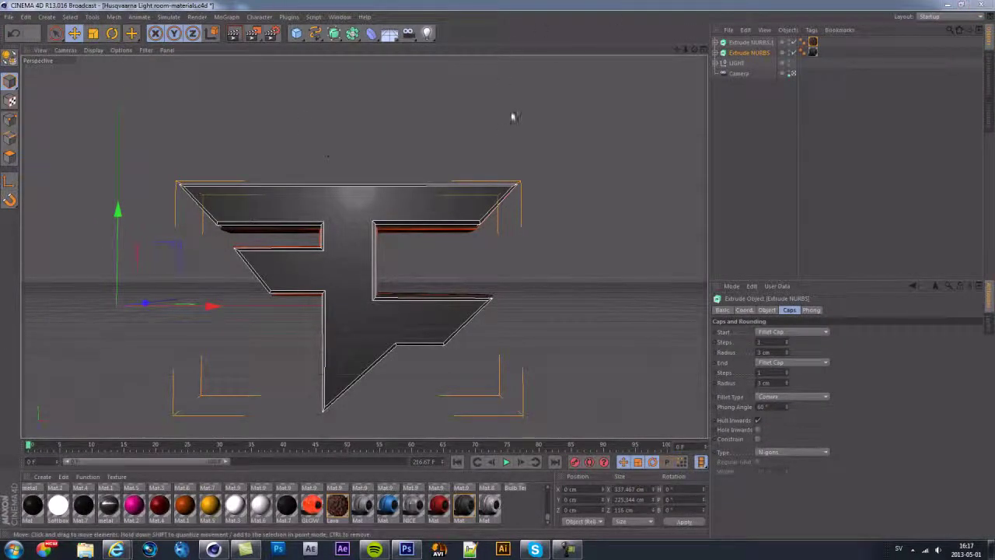
- Add a Greebler object, parent the Extrude NURBS logo under it, and show its Base settings
click(289, 16)
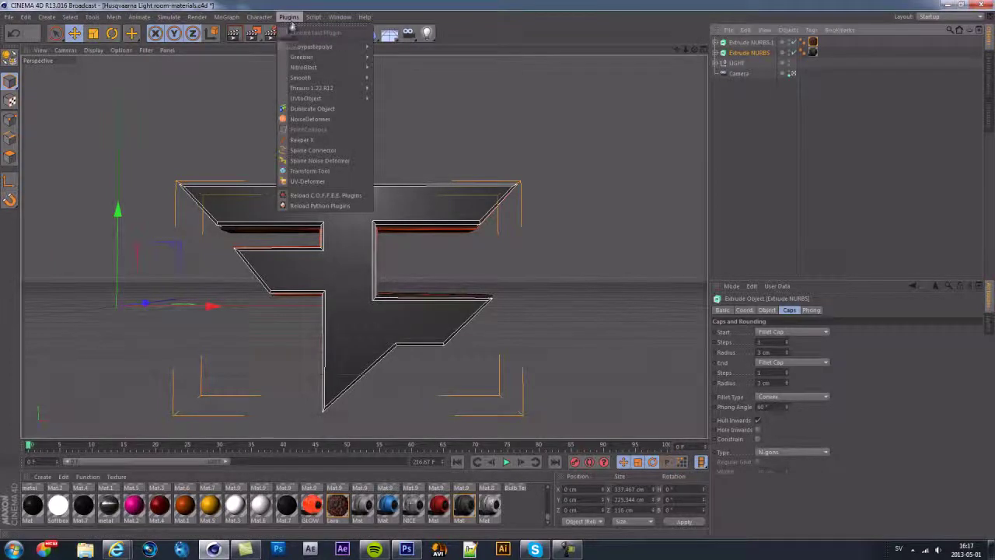
mouse_move(314, 59)
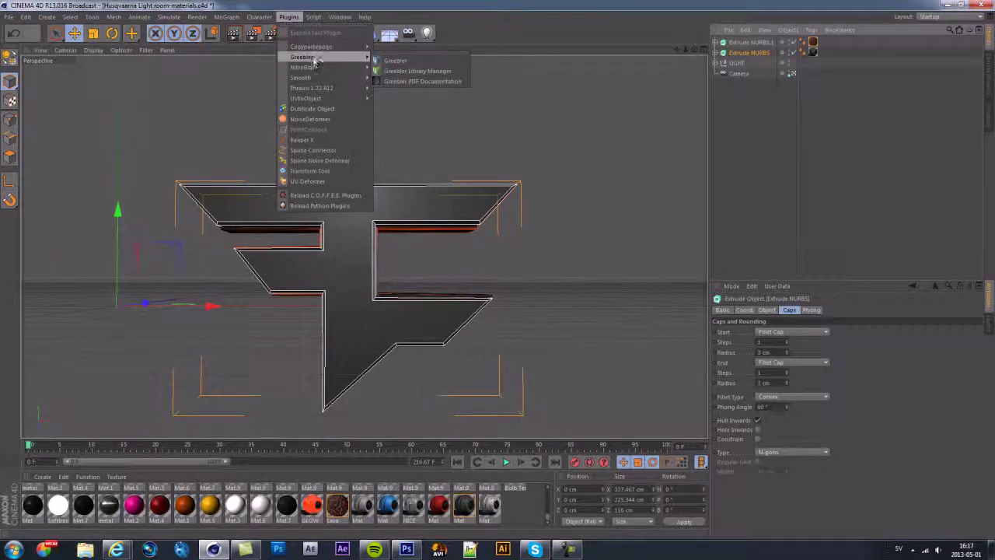
click(393, 62)
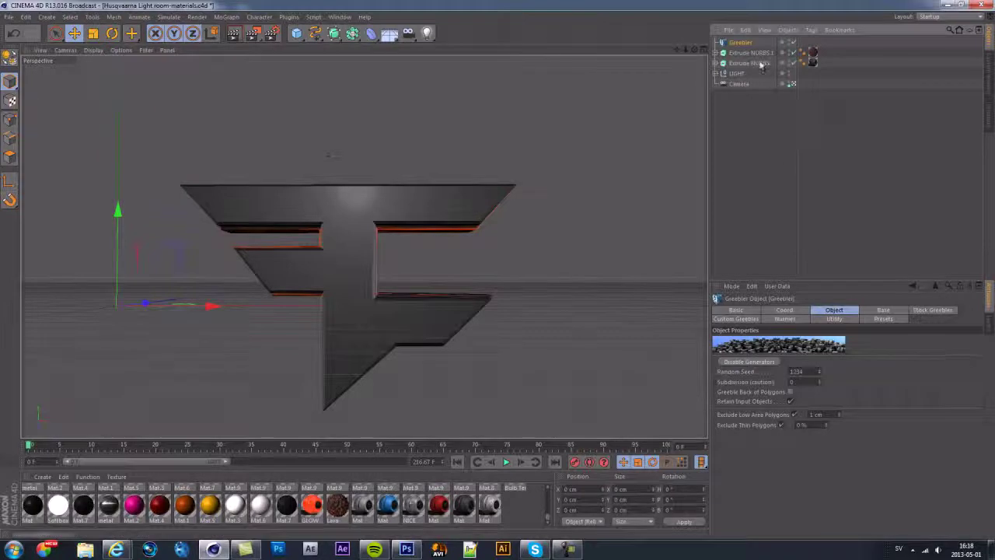
drag(749, 65, 746, 44)
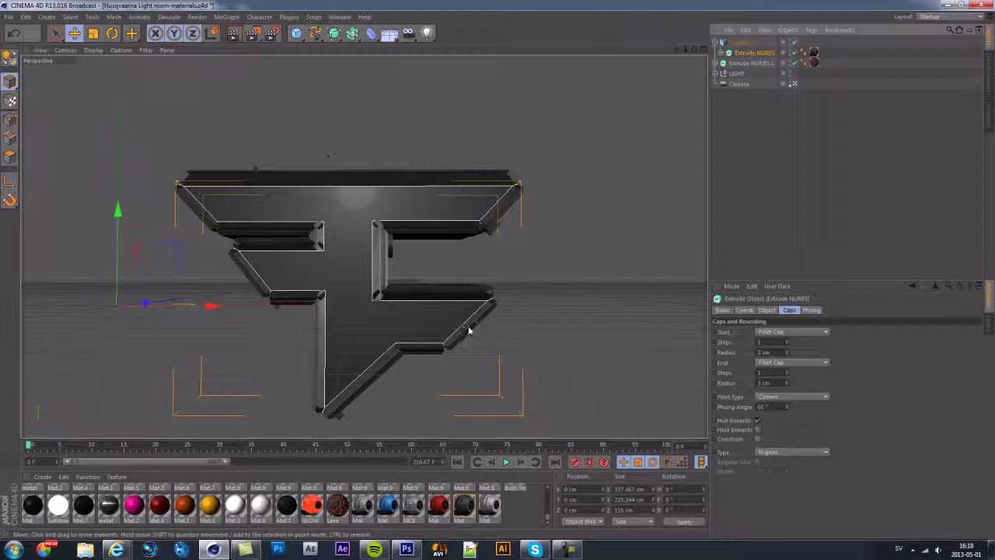
click(738, 42)
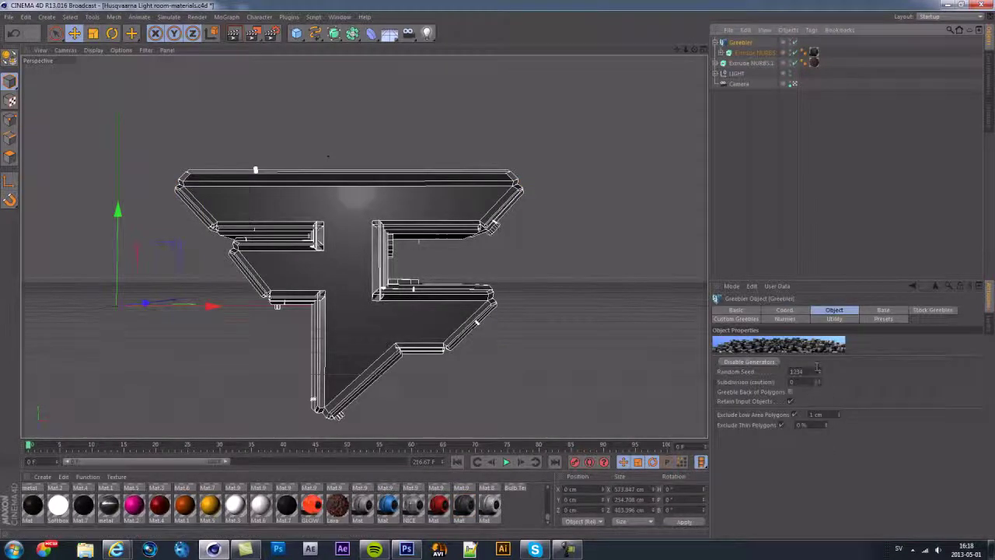
click(883, 310)
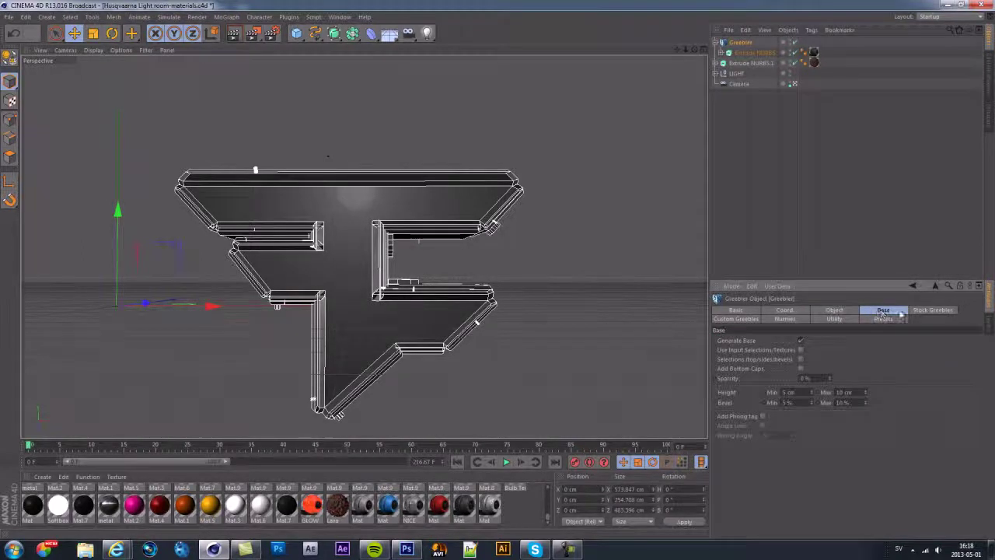
- Lower the custom greebles' minimum height to 1 cm
click(935, 310)
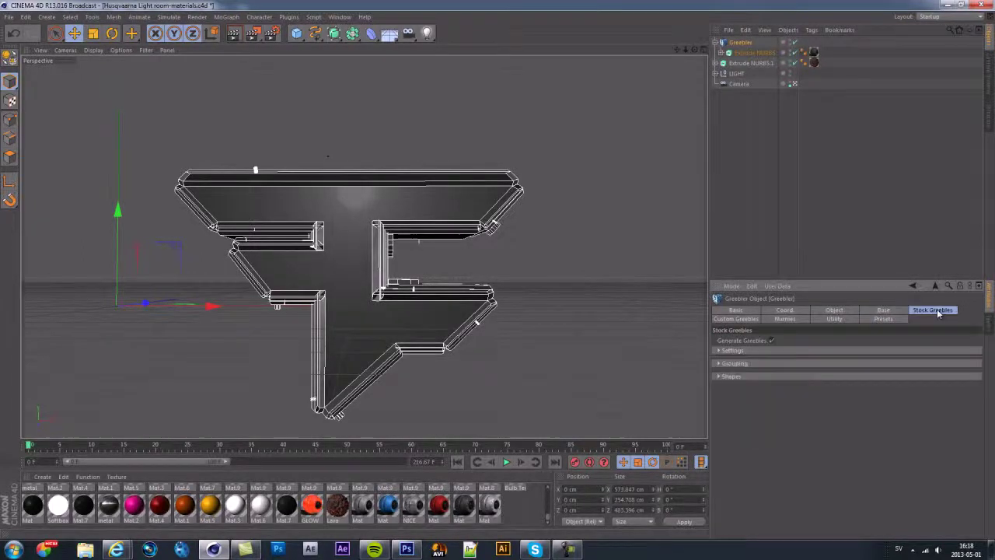
click(748, 320)
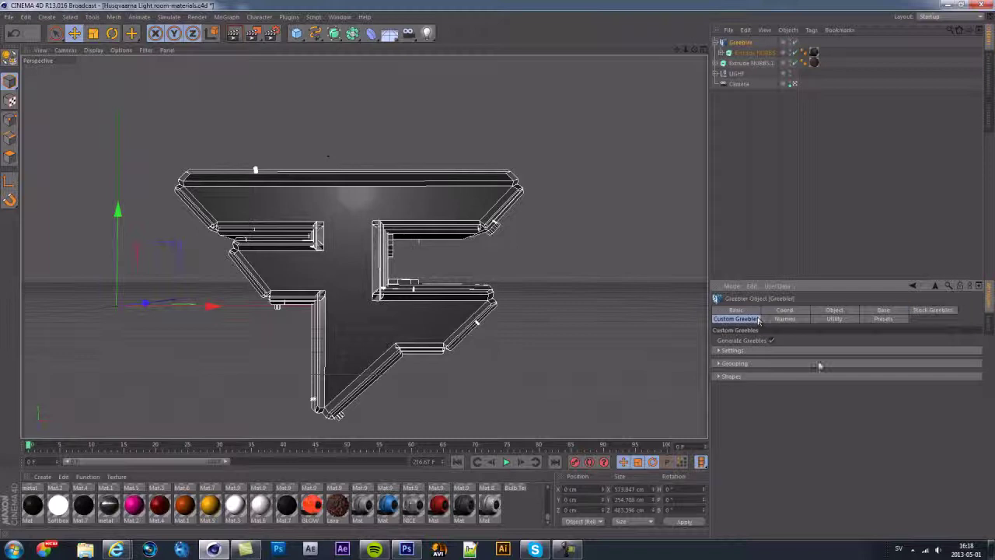
click(719, 350)
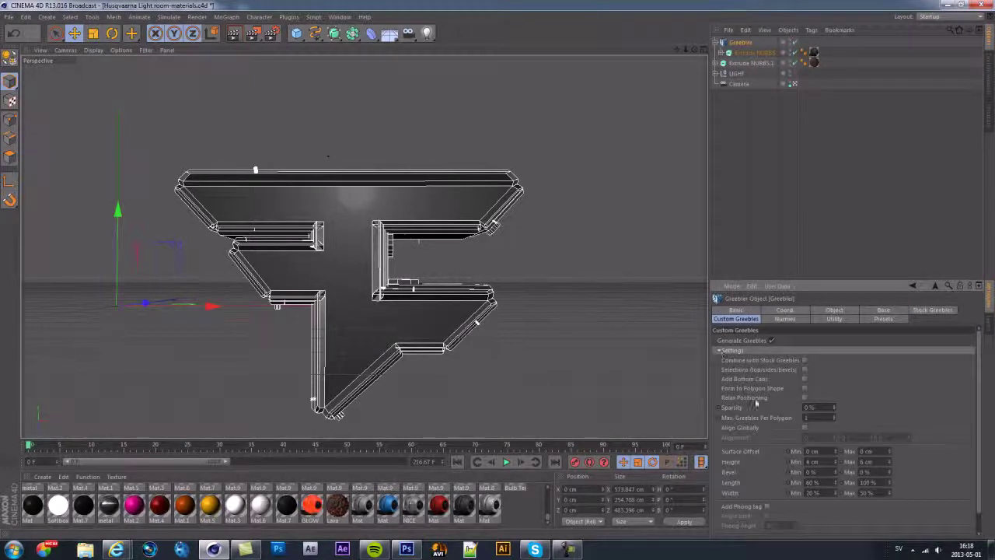
click(835, 464)
scroll(817, 492, down, 1)
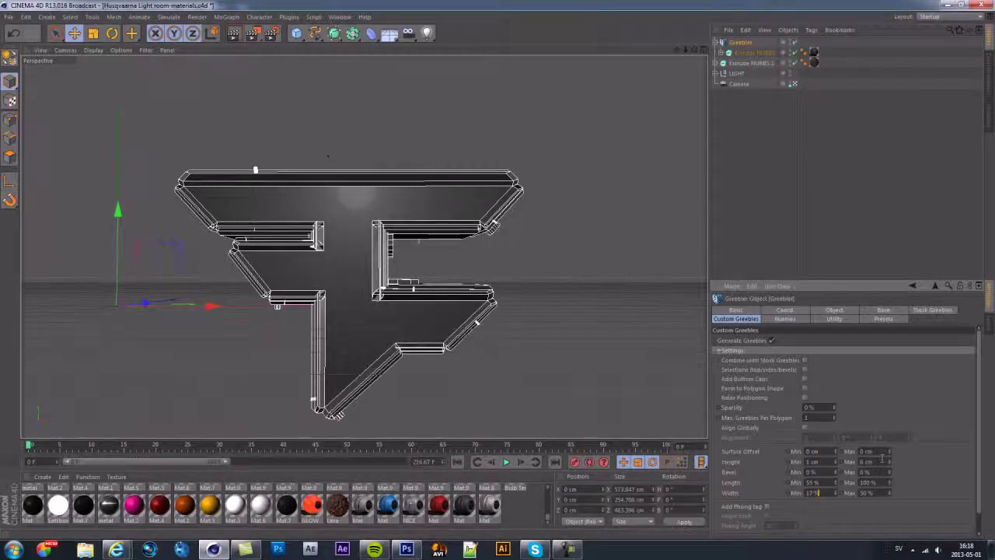
- Reduce the Greebler base to a maximum height of 8 cm and a 1%–8% bevel range
click(834, 309)
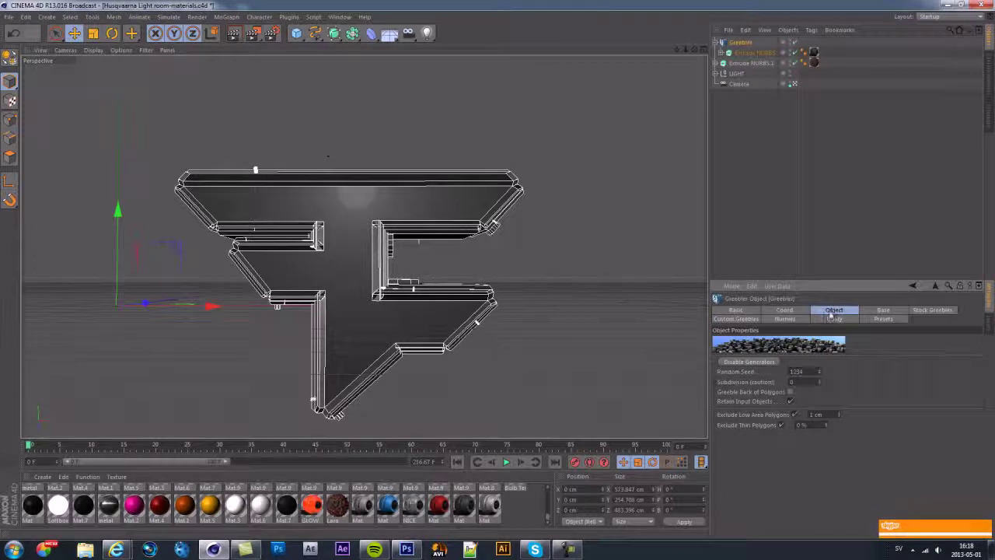
click(878, 309)
double_click(799, 392)
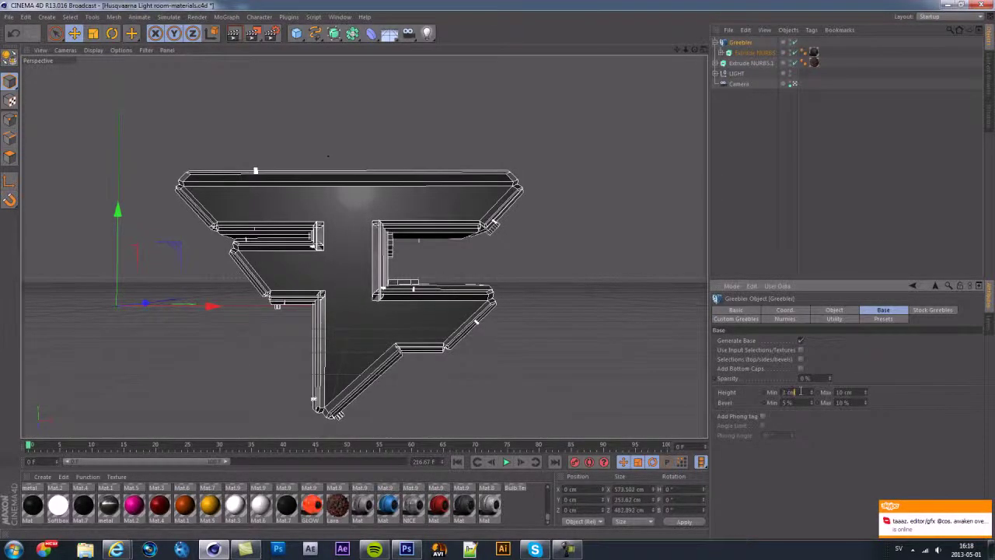
scroll(801, 392, down, 2)
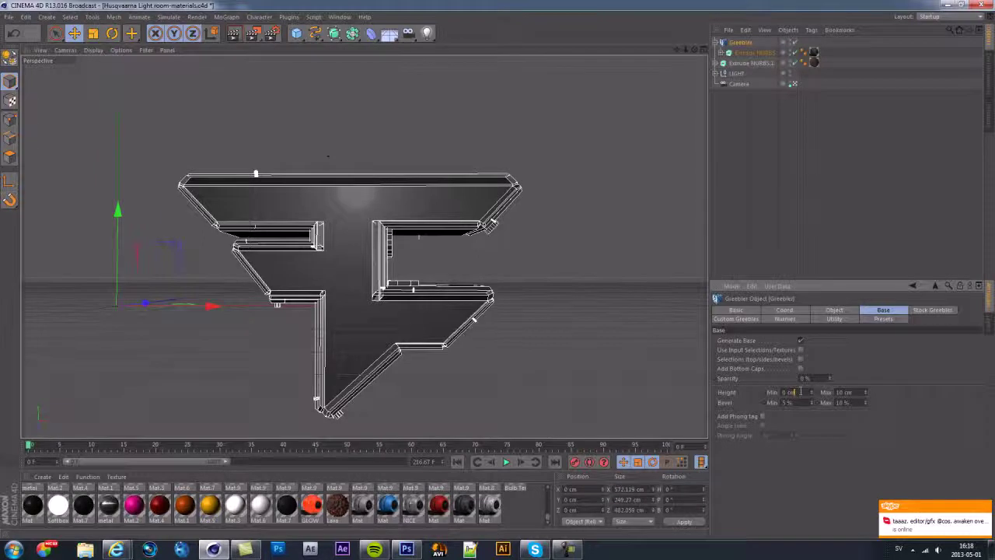
double_click(789, 402)
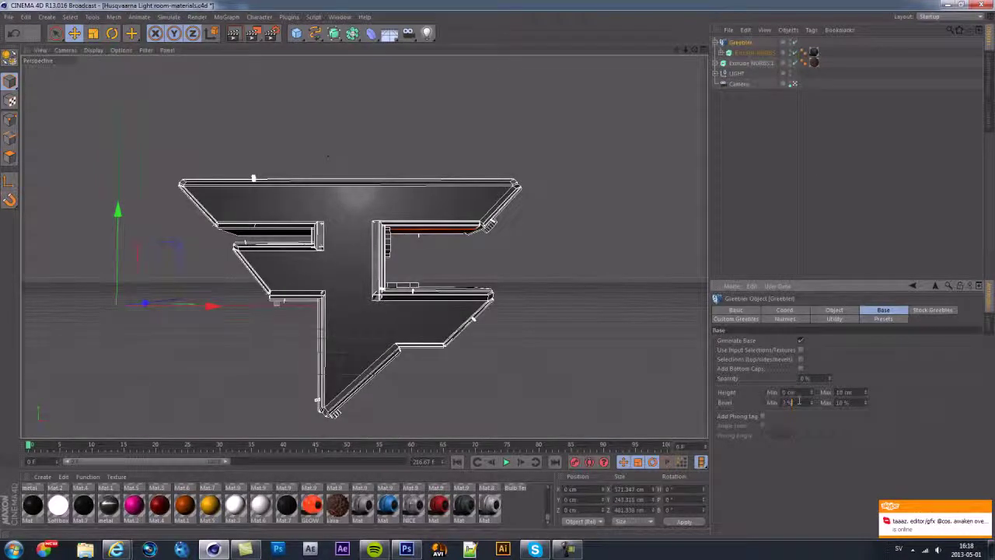
scroll(798, 401, down, 2)
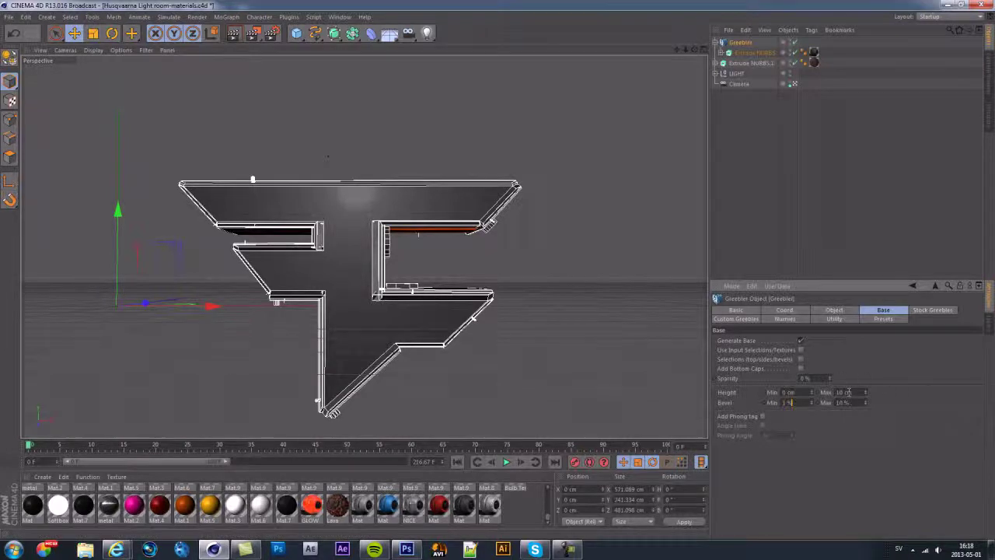
scroll(848, 391, down, 2)
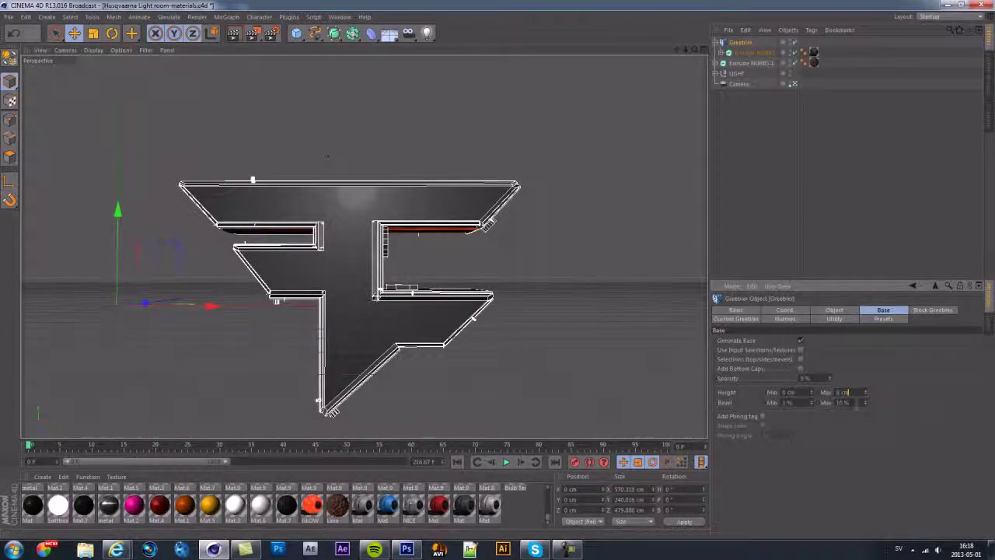
scroll(847, 402, down, 2)
click(807, 394)
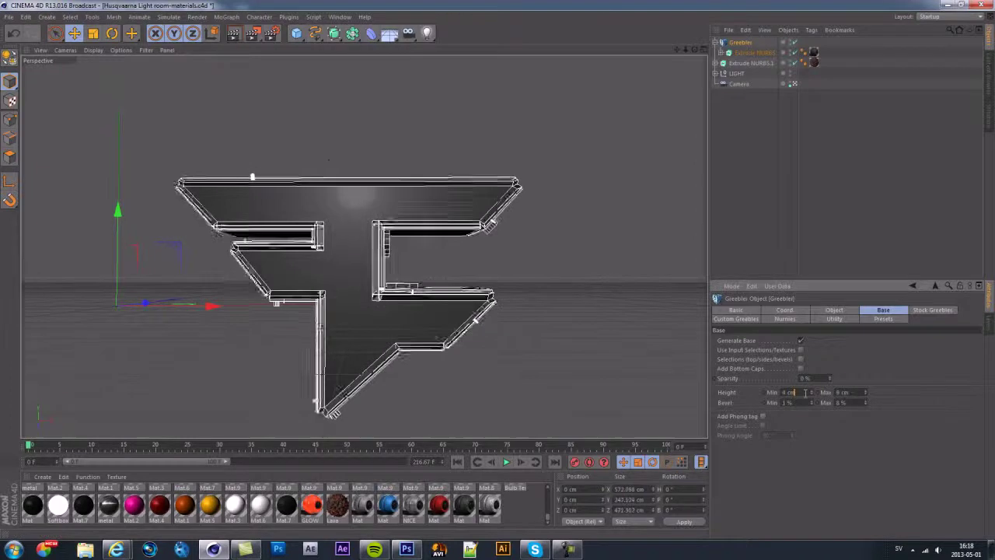
- Set the stock greebles' minimum surface offset to 5 and raise the maximum offset toward 10 cm
click(936, 310)
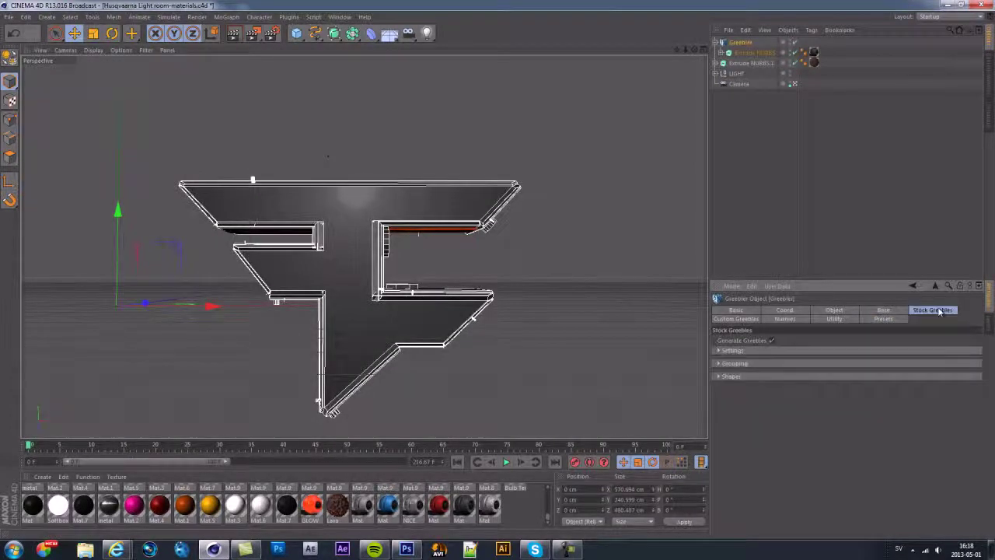
click(718, 350)
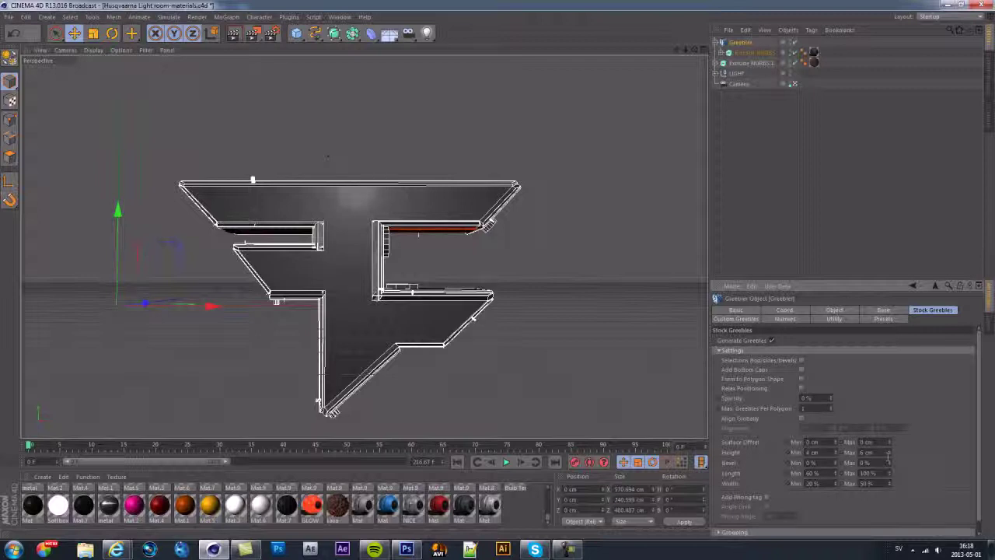
scroll(951, 464, down, 1)
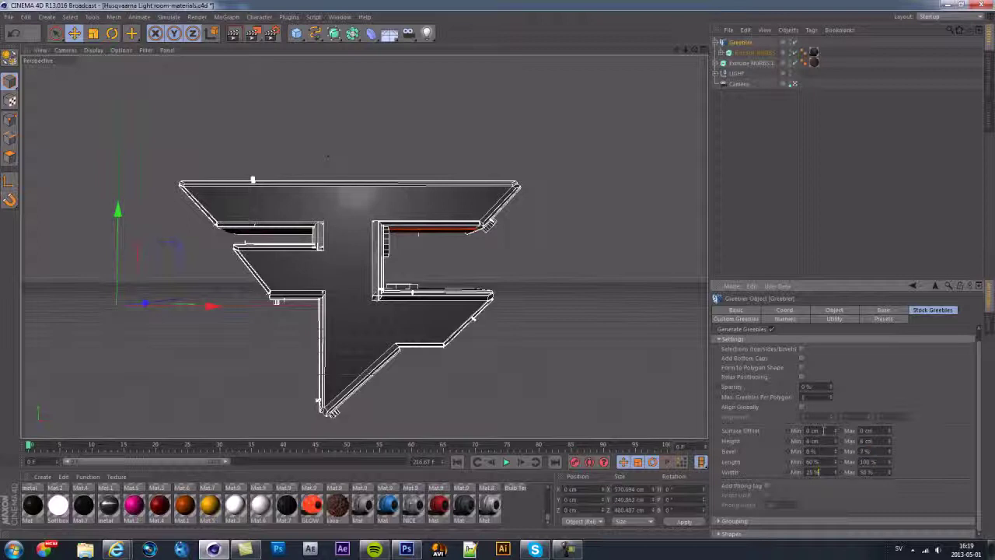
text(5)
key(Return)
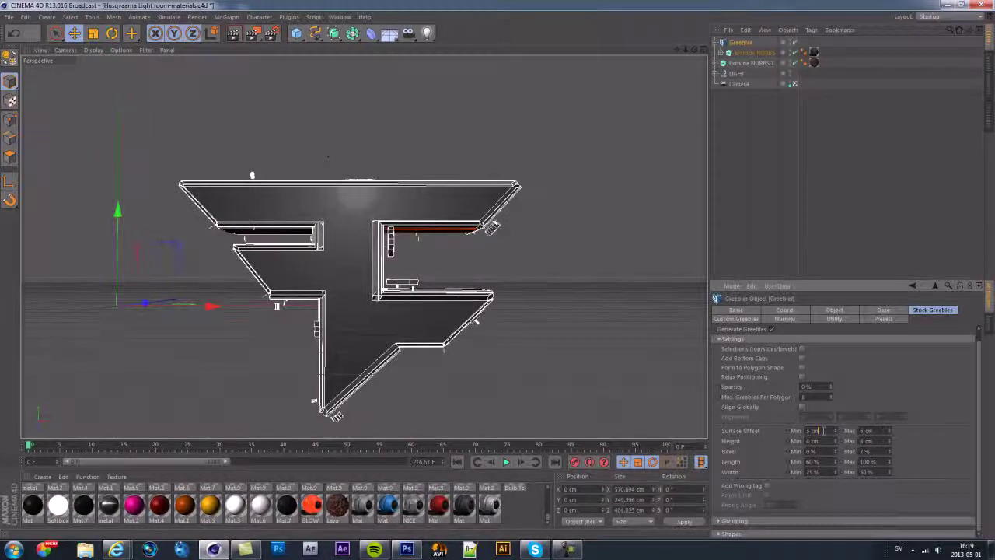
drag(835, 430, 835, 420)
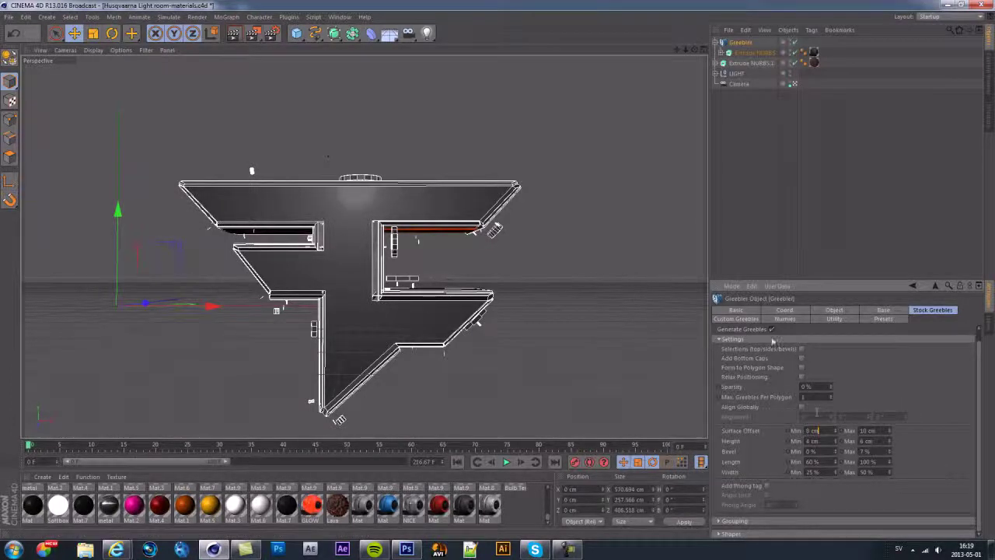
- Set the Greebler's random seed to 1000
click(783, 310)
click(833, 311)
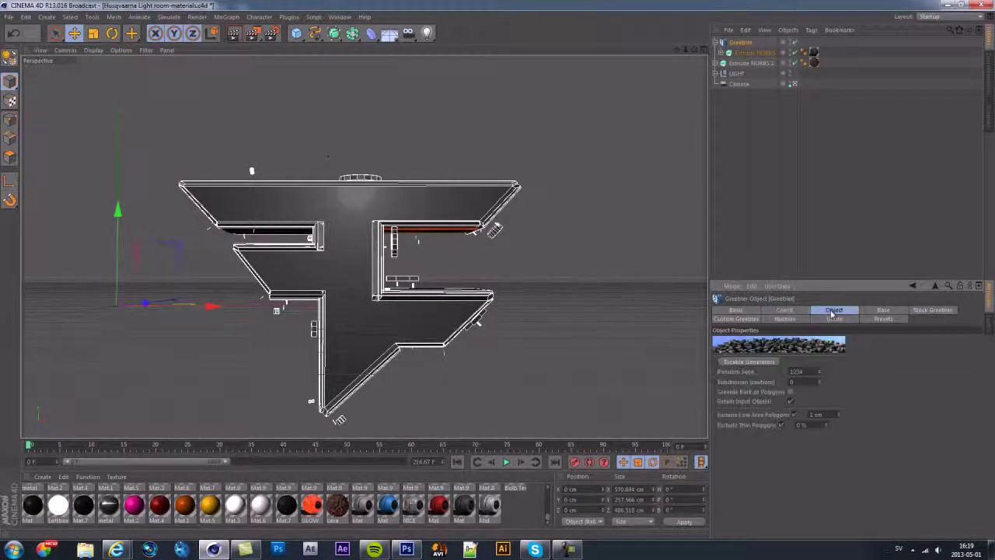
double_click(815, 371)
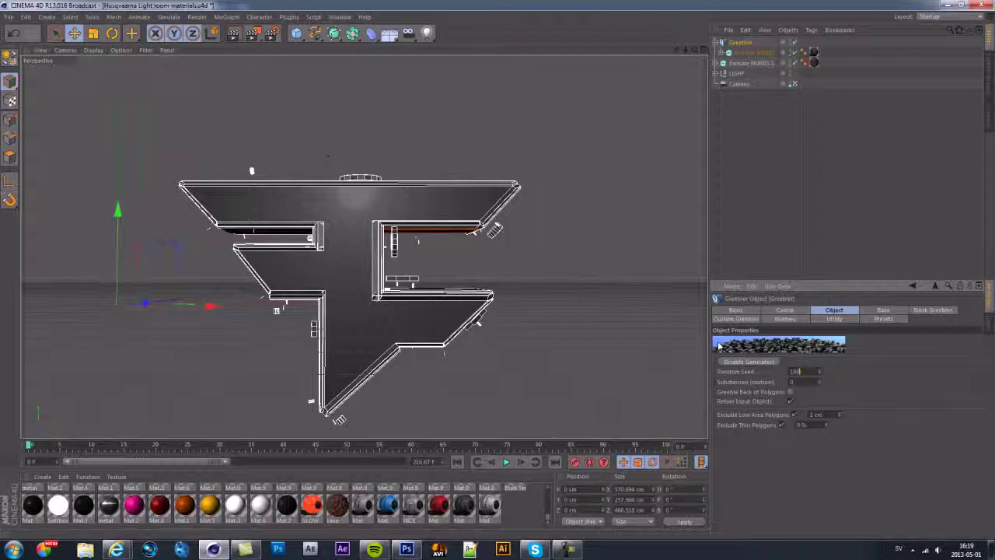
text(1000)
key(Return)
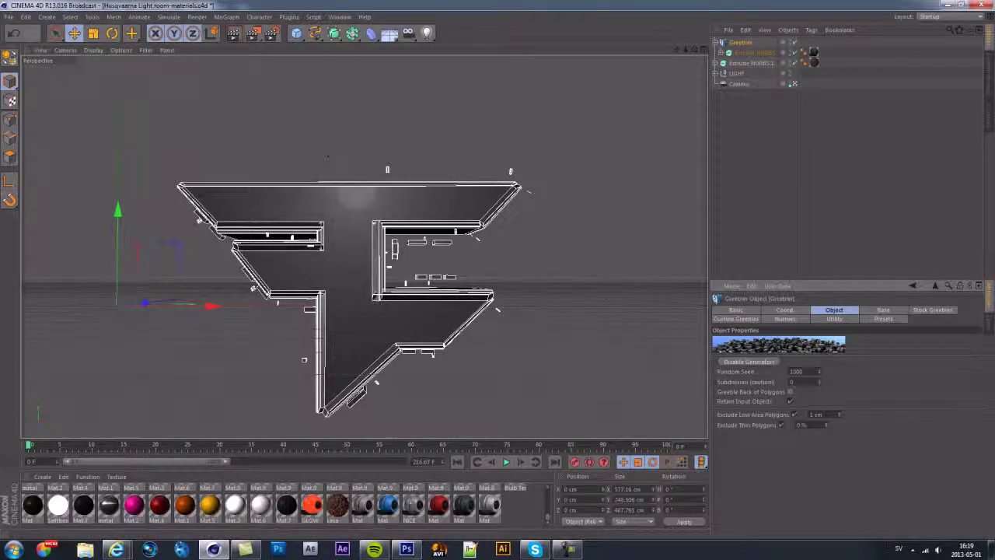
- Drop the minimum surface offset to 2 and render the viewport with Ctrl+R
click(927, 310)
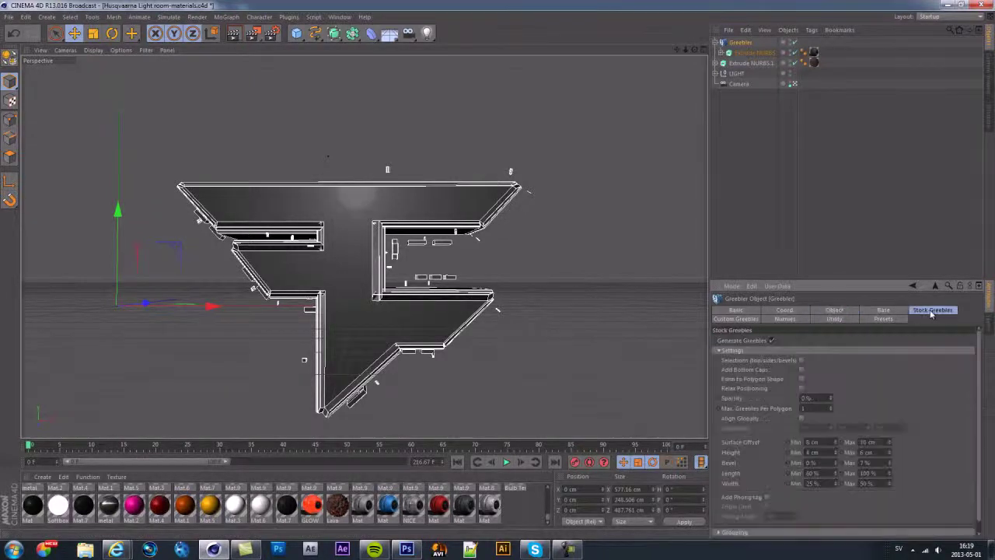
double_click(813, 441)
text(2)
key(Return)
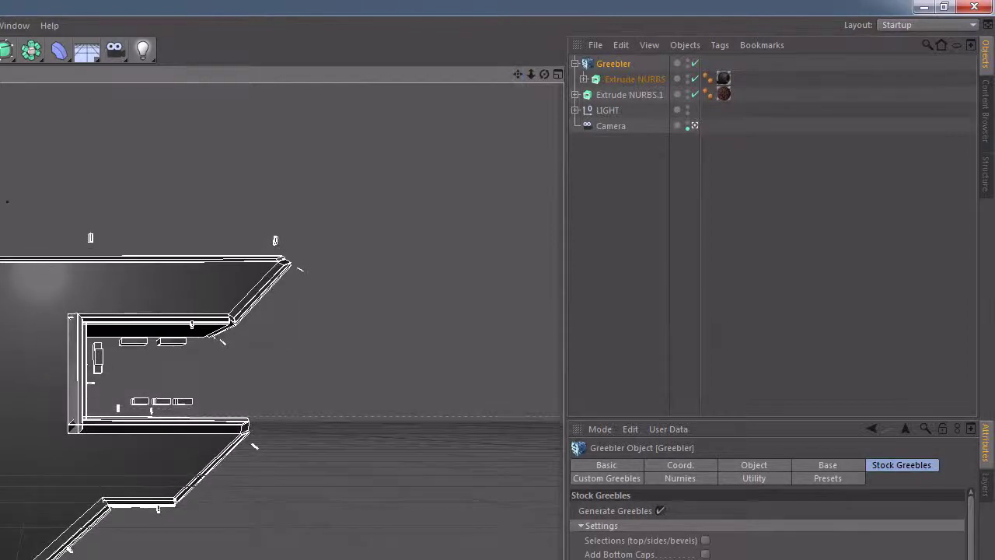
key(ctrl+r)
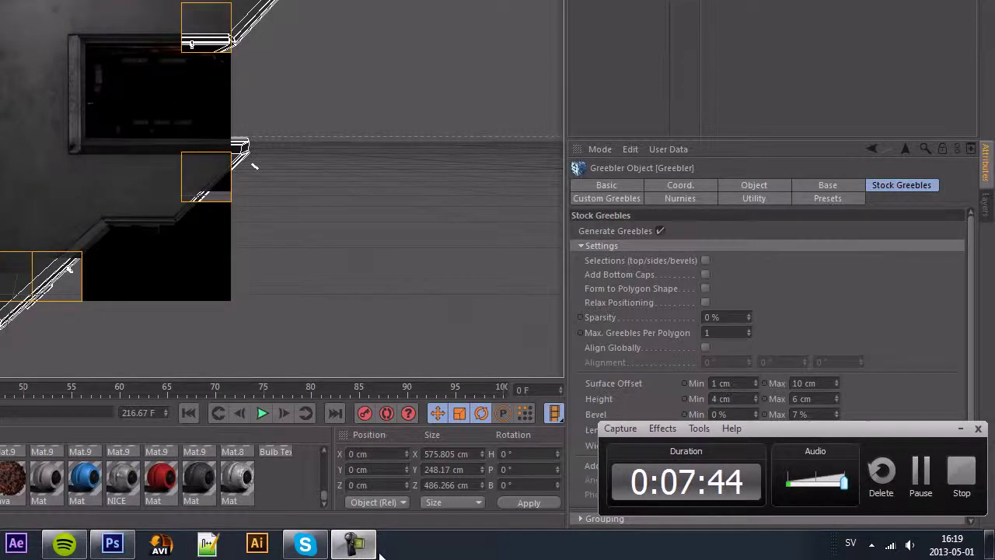
- Check the finished viewport render of the greebled dark-metal F logo on black
mouse_move(369, 548)
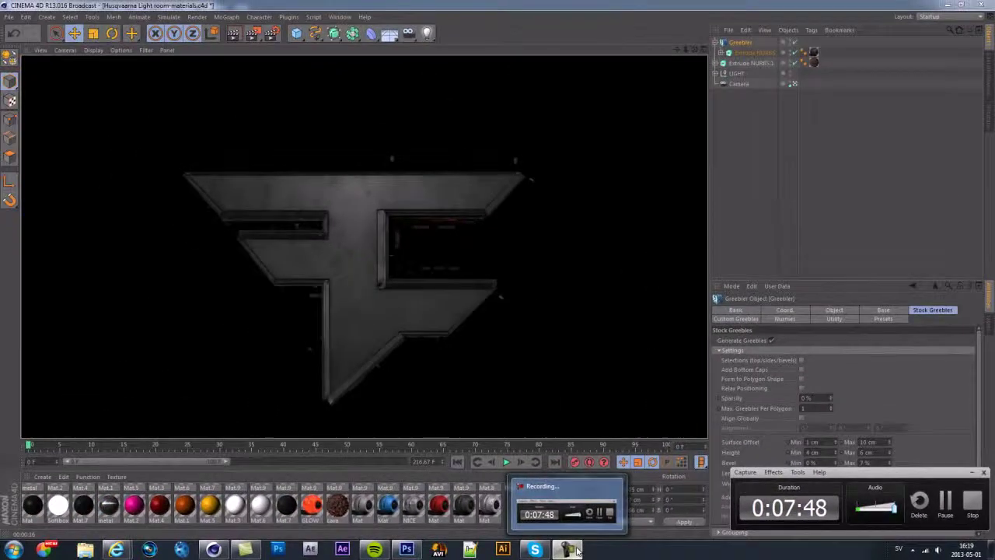
click(576, 551)
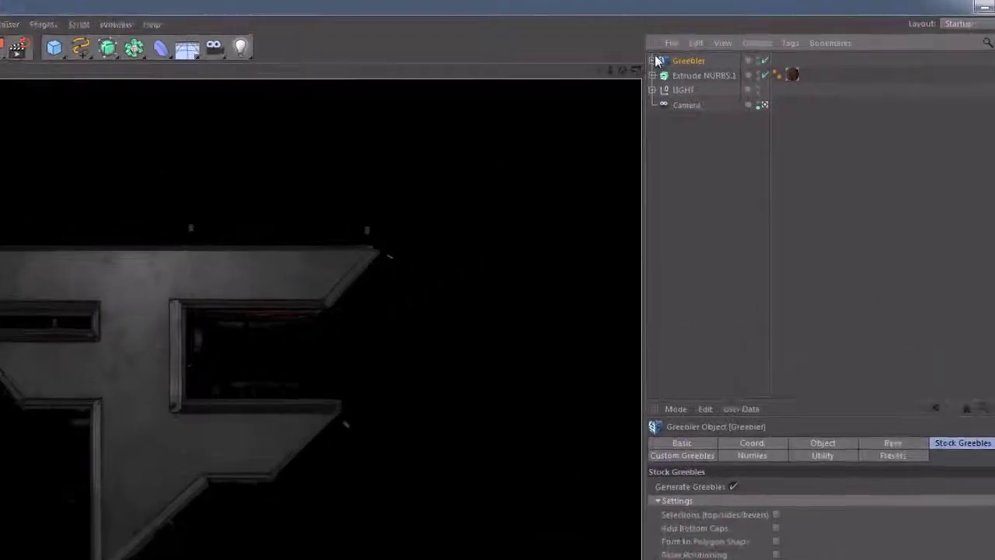
- Select the FaZe outline spline inside the logo extrusion and paste a top-level copy
click(651, 80)
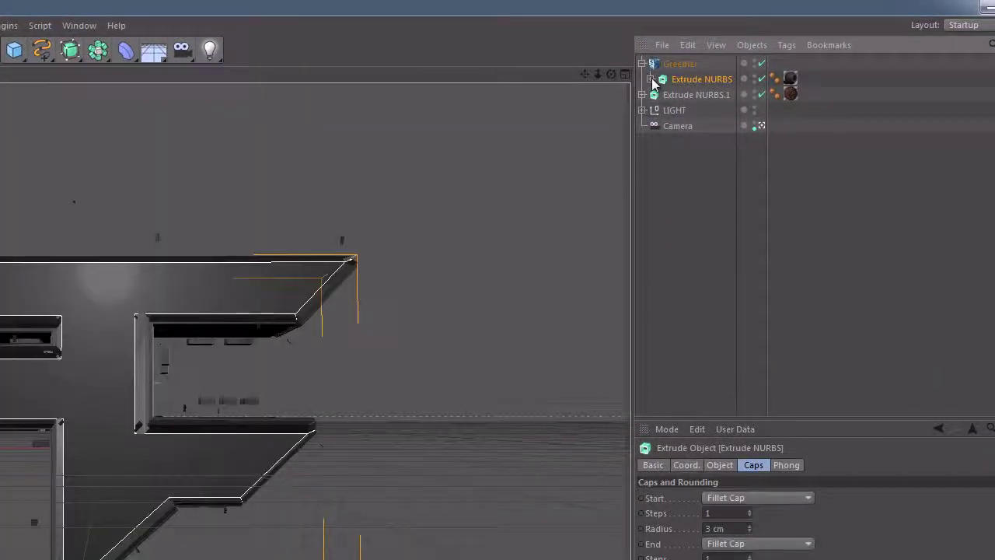
click(651, 80)
click(684, 94)
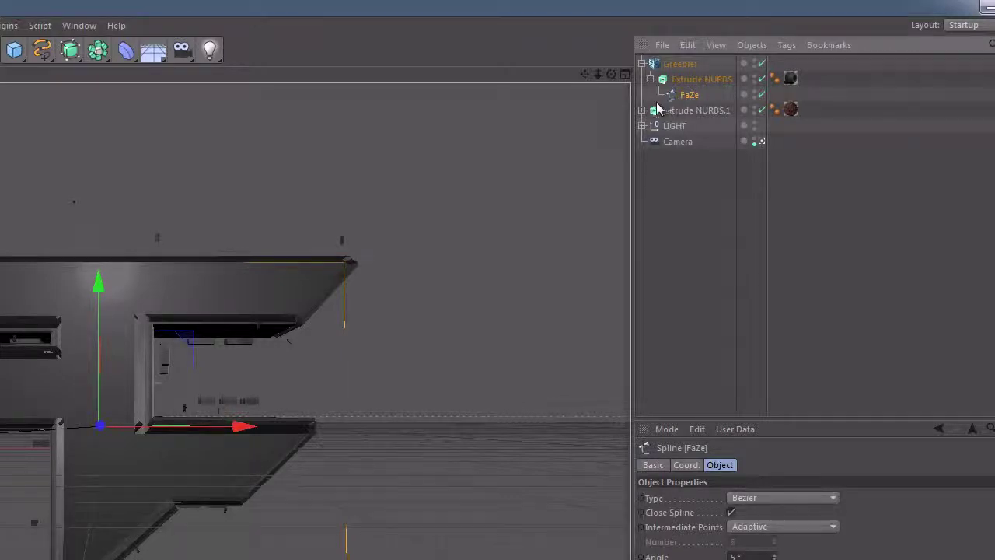
key(ctrl+v)
click(643, 79)
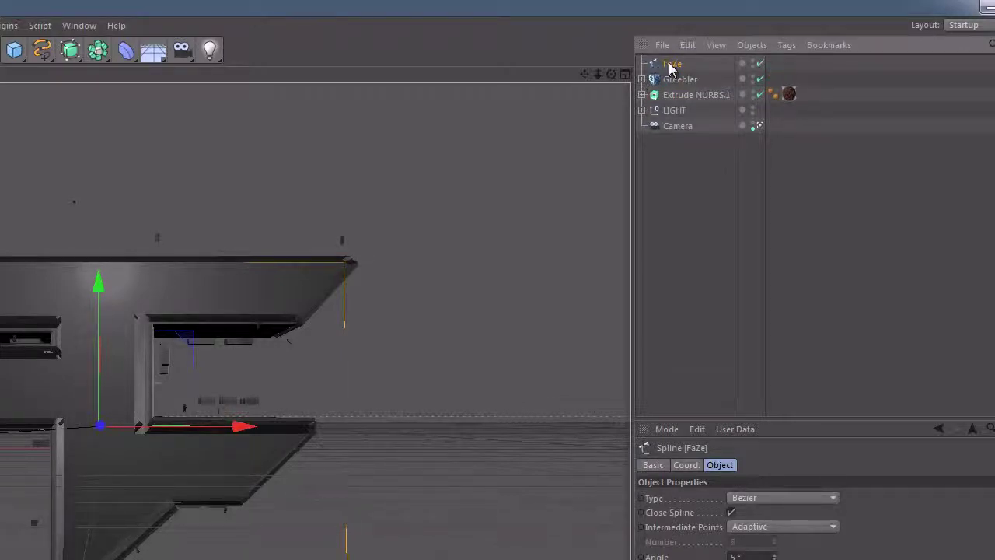
- Add a Reeper X object and place the FaZe spline copy under it
click(40, 25)
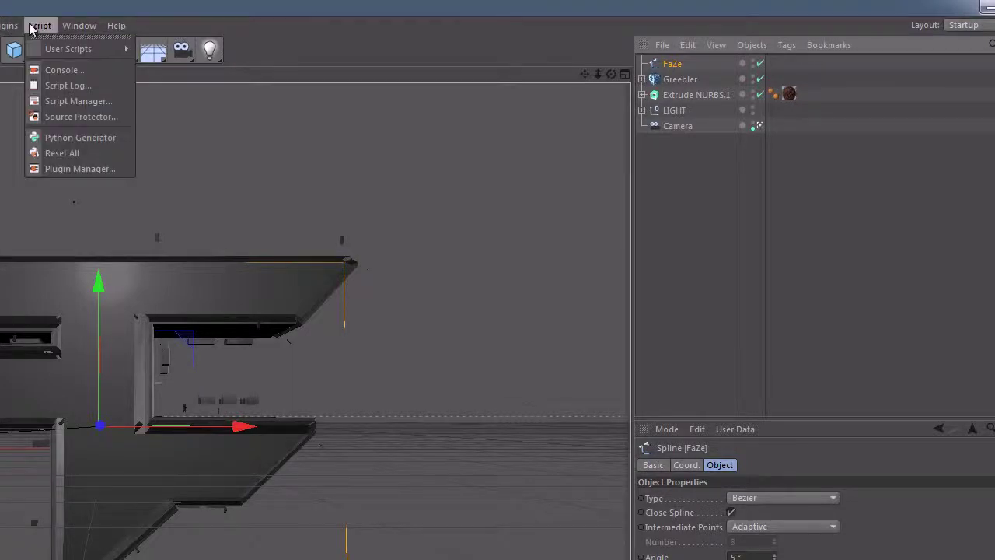
mouse_move(6, 26)
click(39, 206)
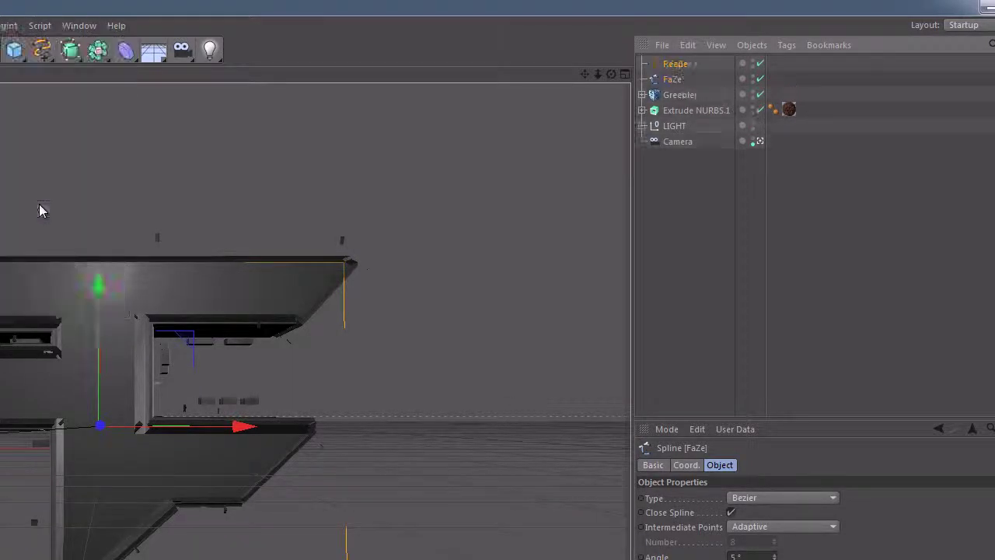
drag(674, 89, 680, 67)
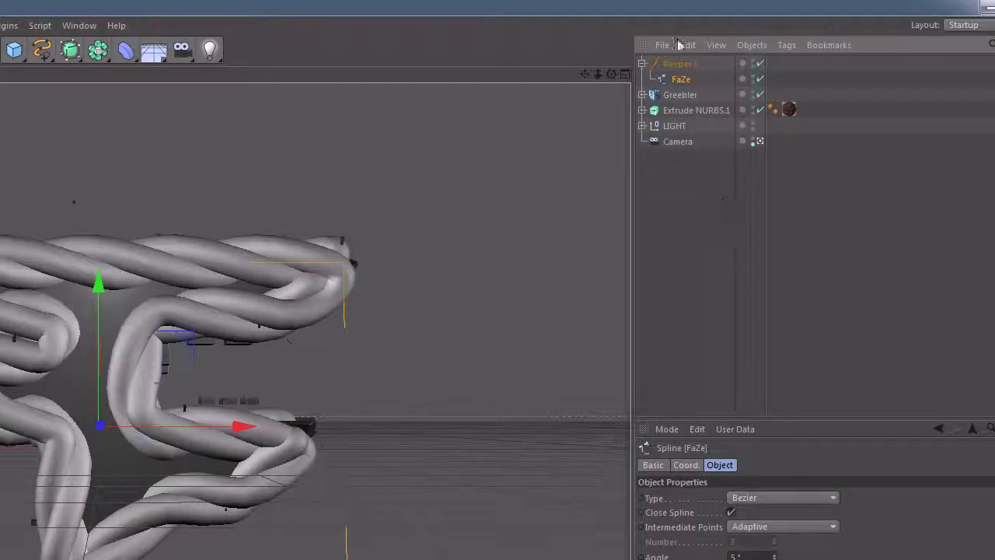
click(683, 63)
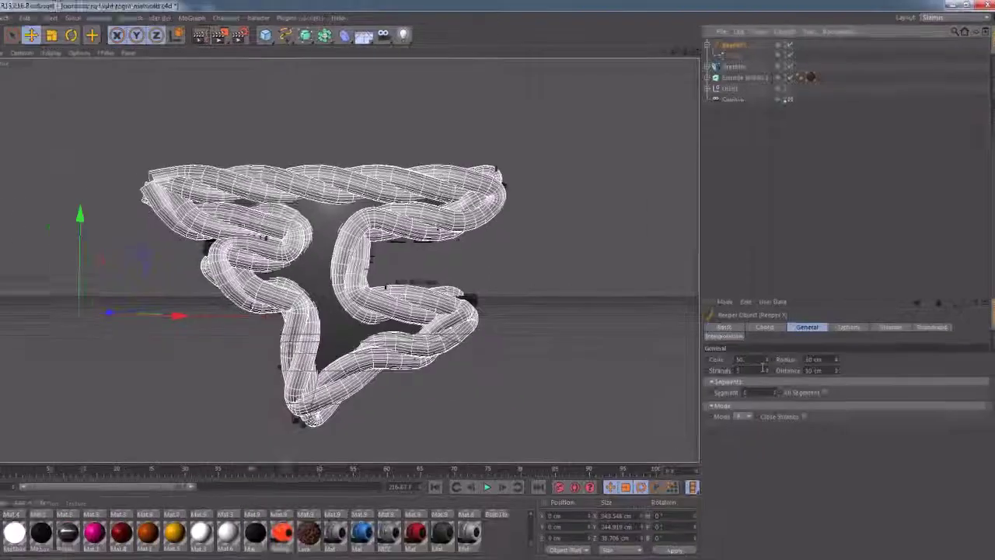
- Set Reeper X to 1 strand, 4 cm radius and 7 cm distance, and apply the dark Mat material
double_click(763, 369)
text(1)
key(Return)
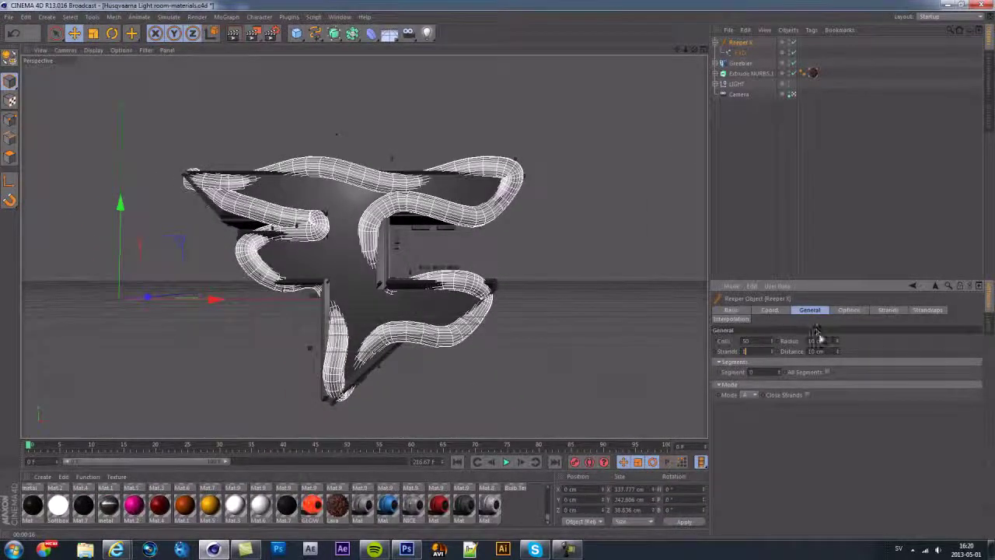
double_click(827, 340)
text(4)
key(Return)
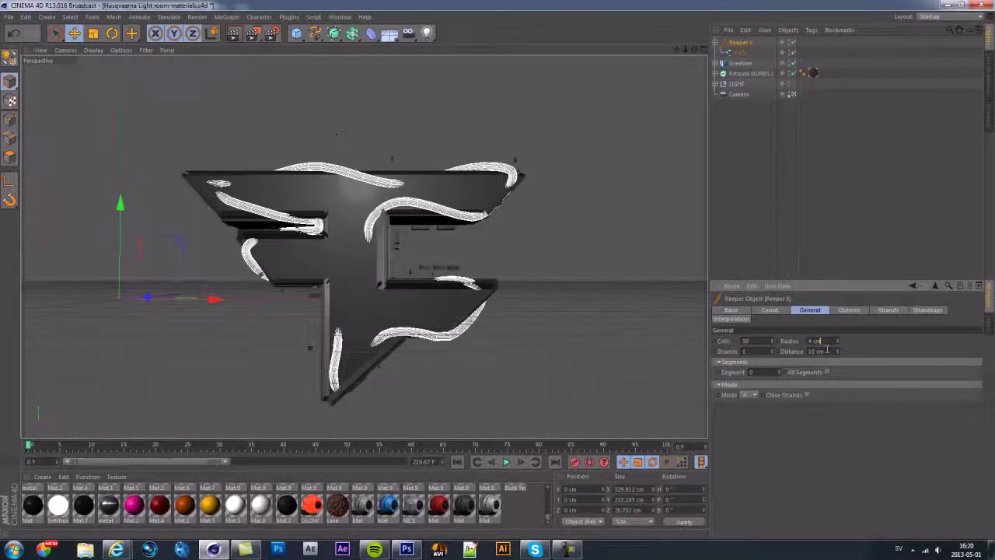
double_click(816, 350)
text(7)
key(Return)
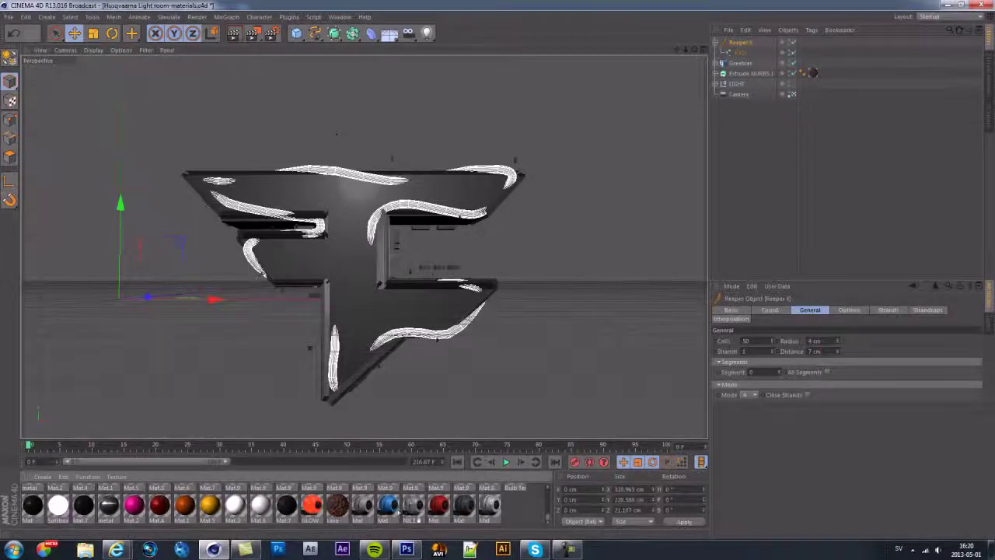
drag(394, 510, 427, 343)
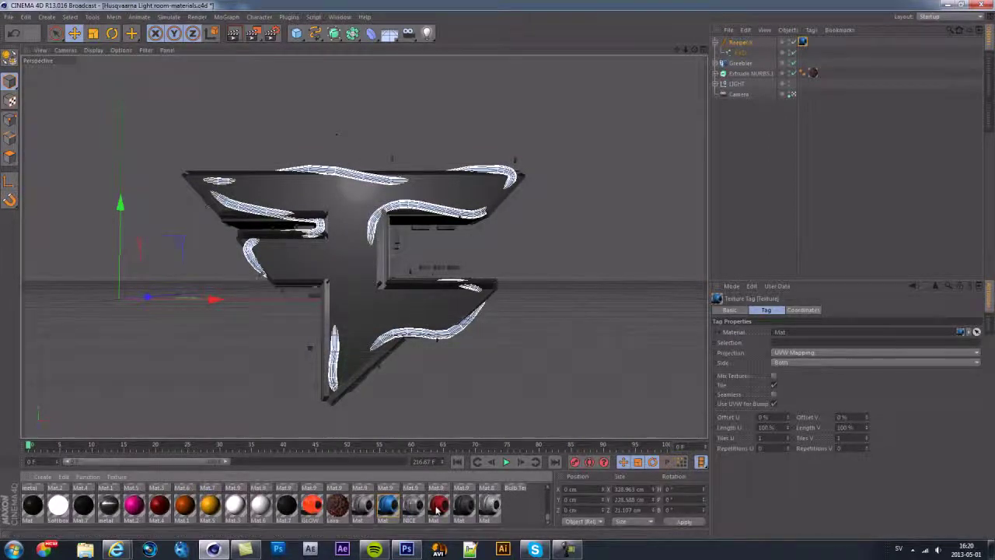
- Apply the red material to Reeper X and render the viewport to show red strands
drag(416, 384, 415, 339)
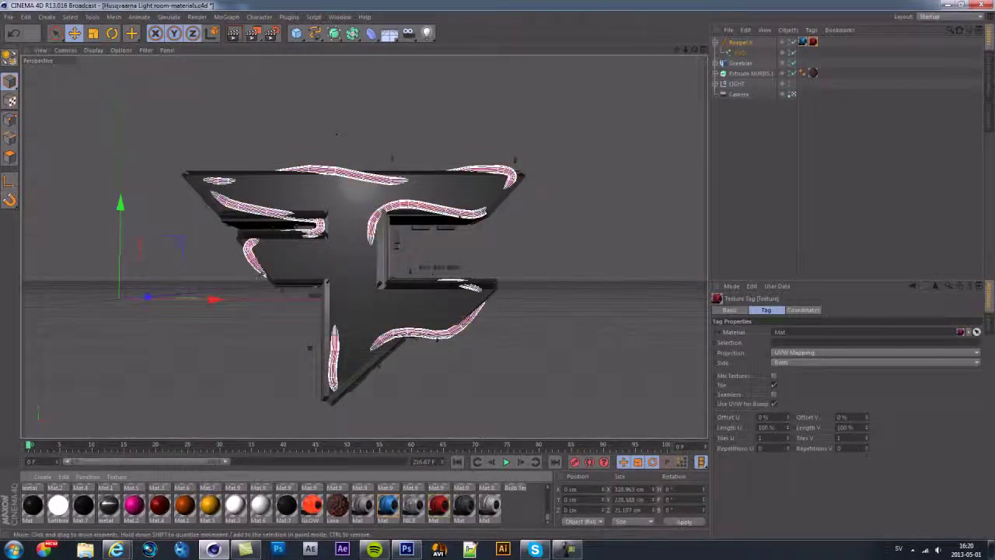
click(252, 33)
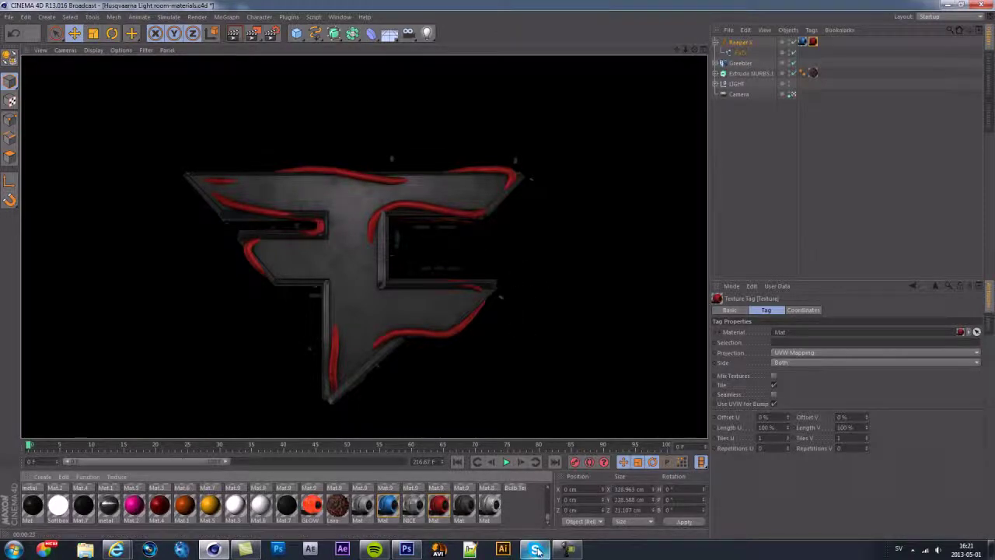
mouse_move(535, 550)
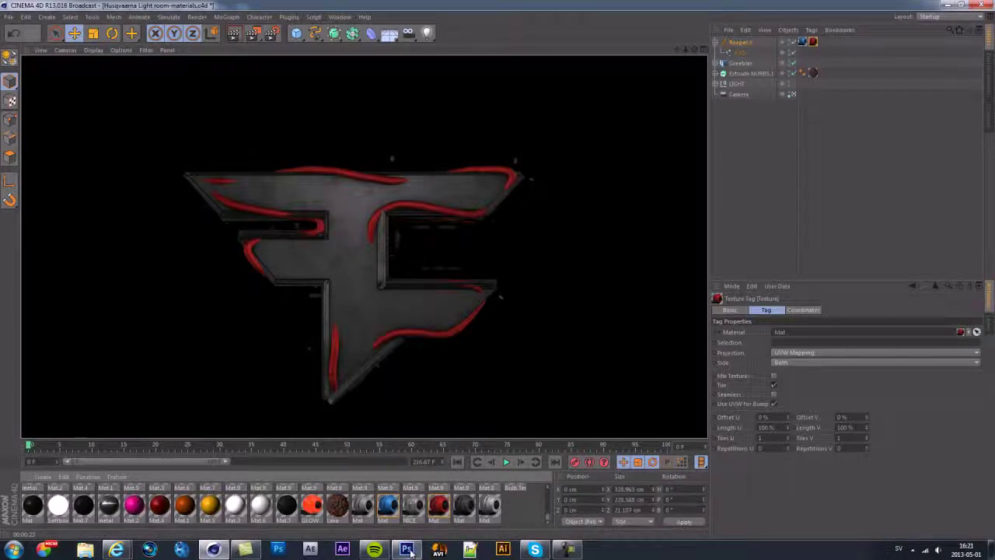
mouse_move(406, 549)
mouse_move(568, 550)
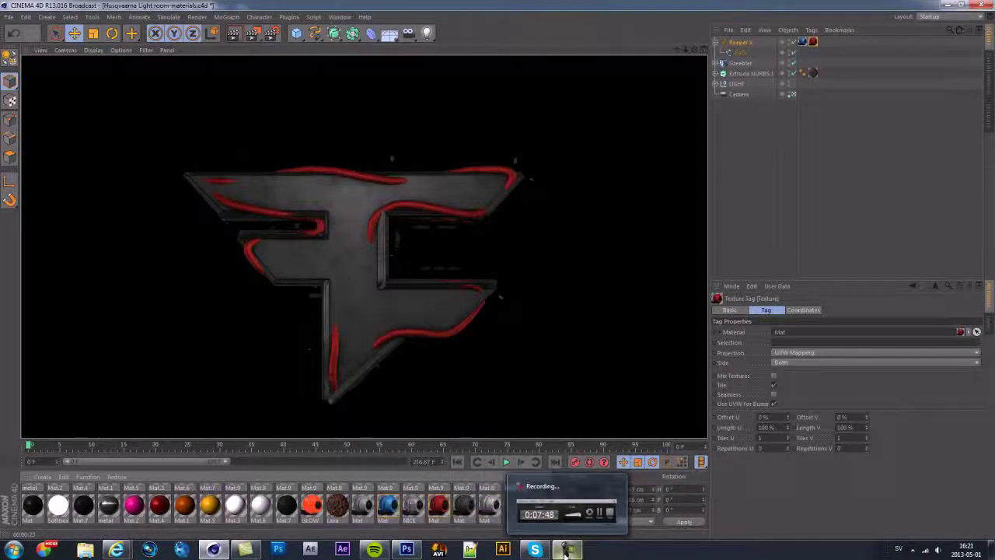
click(568, 550)
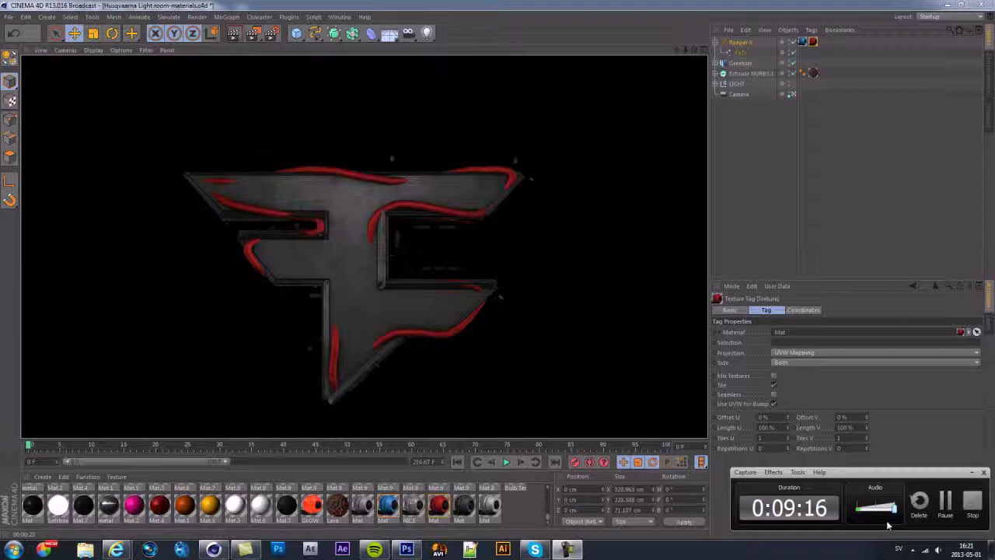